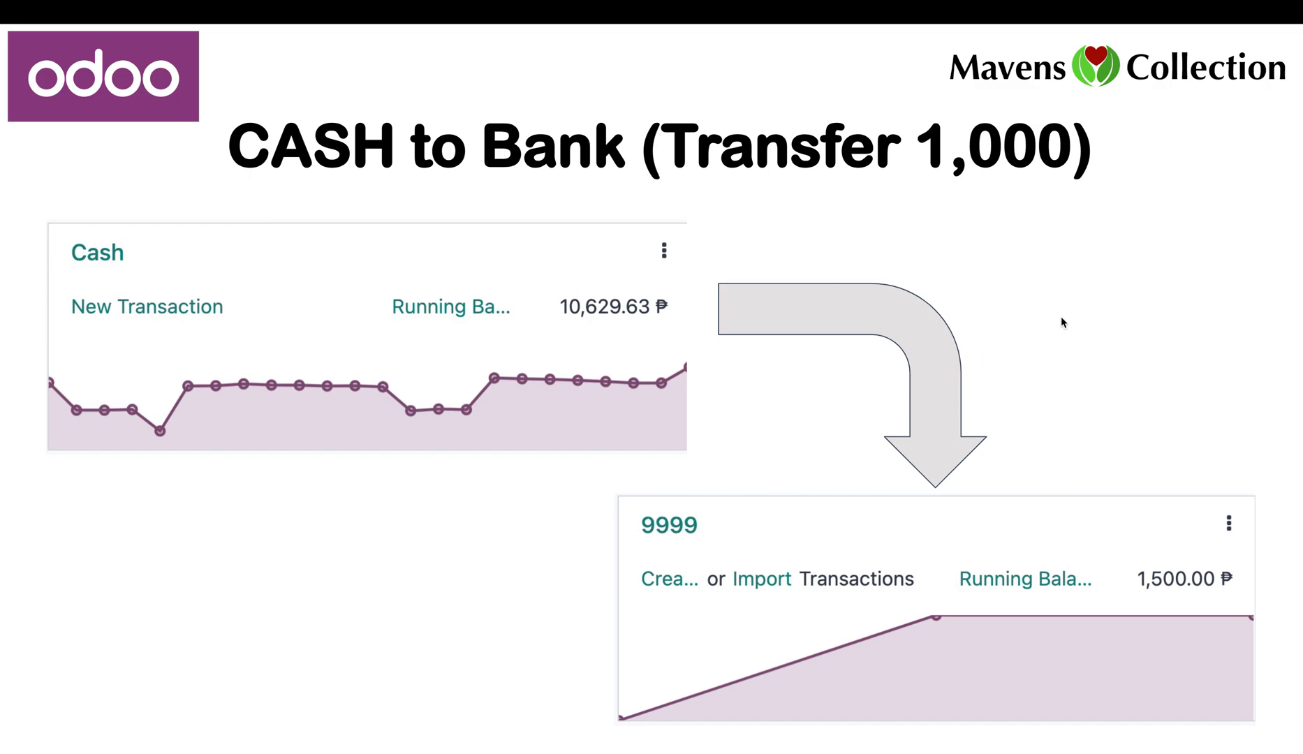
# End the slideshow and switch to the Odoo browser tab, opening its Accounting app
pyautogui.press('Right')
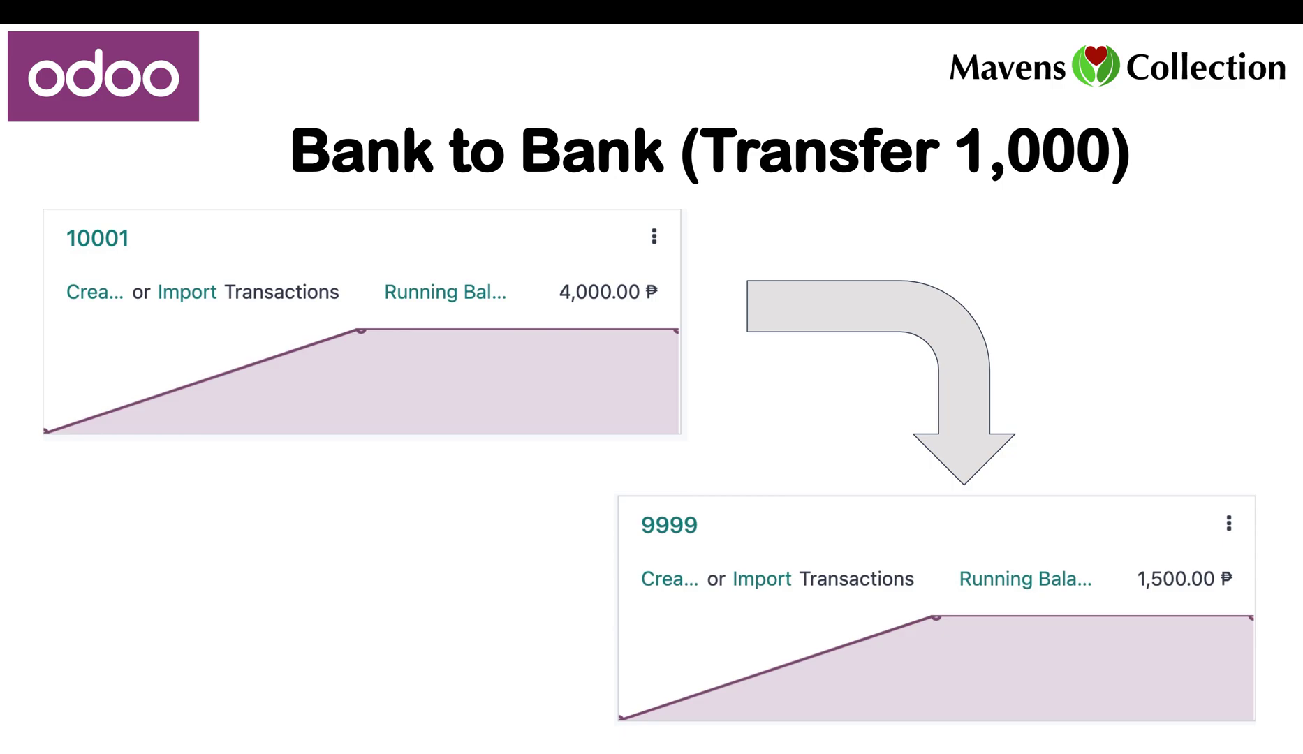
pyautogui.press('Escape')
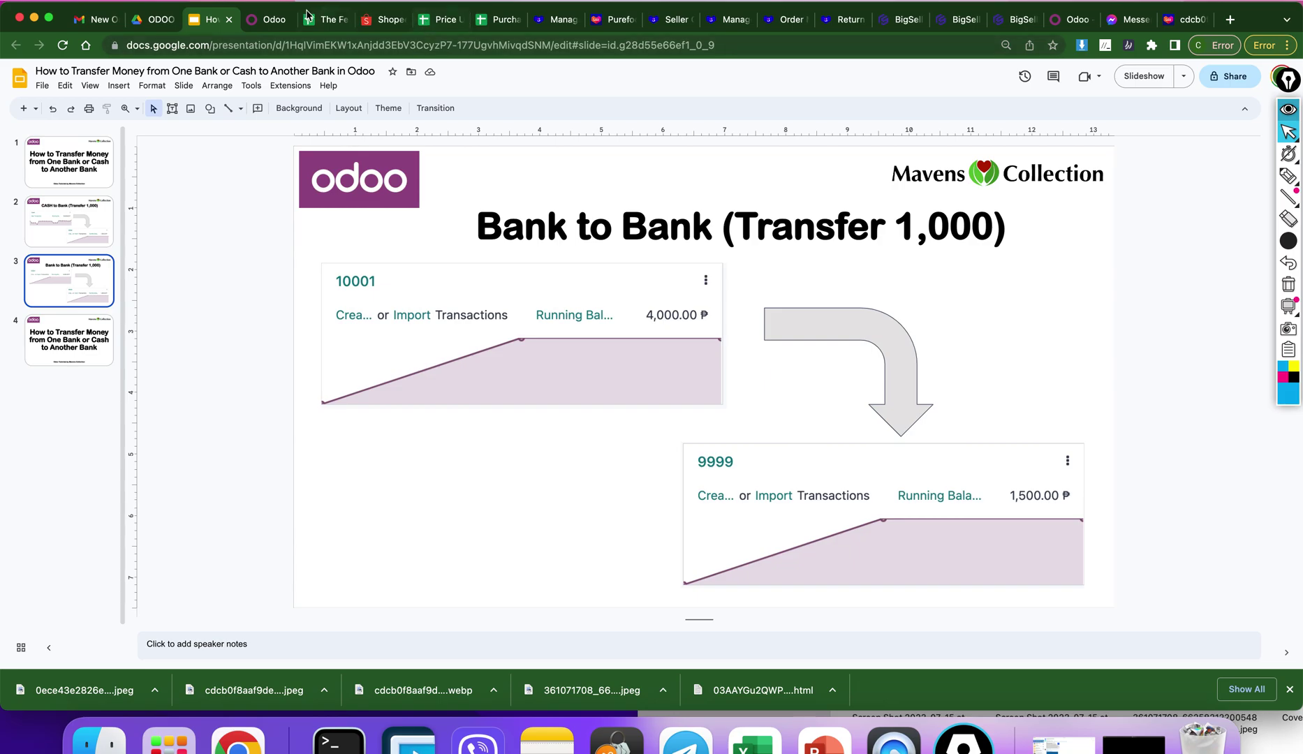
pyautogui.click(267, 20)
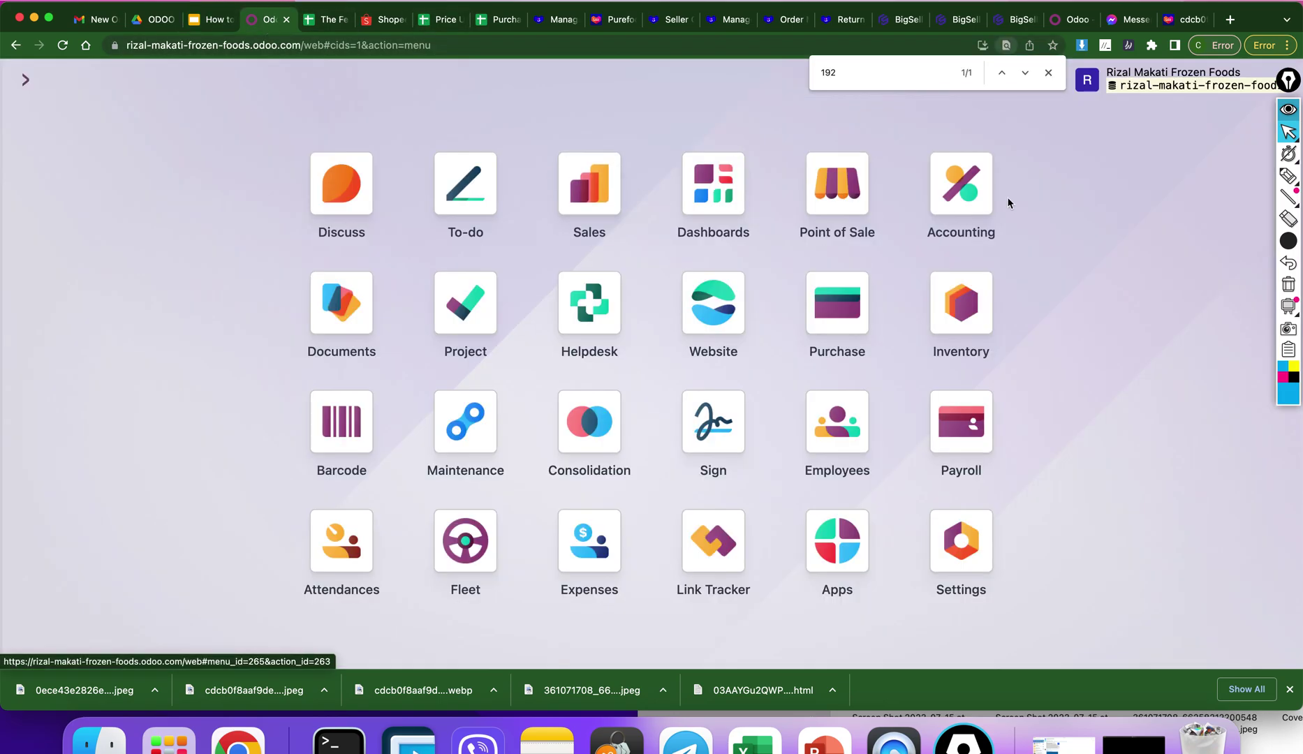
pyautogui.click(1048, 73)
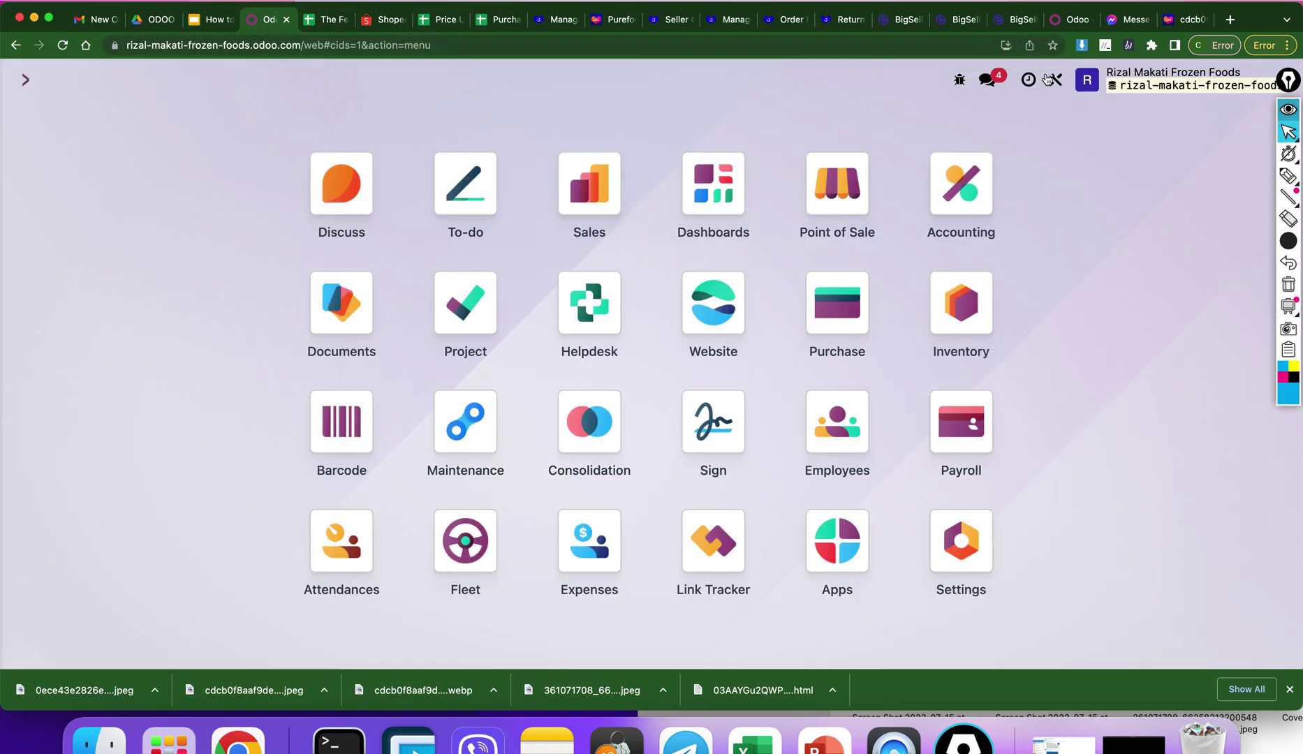
pyautogui.click(971, 189)
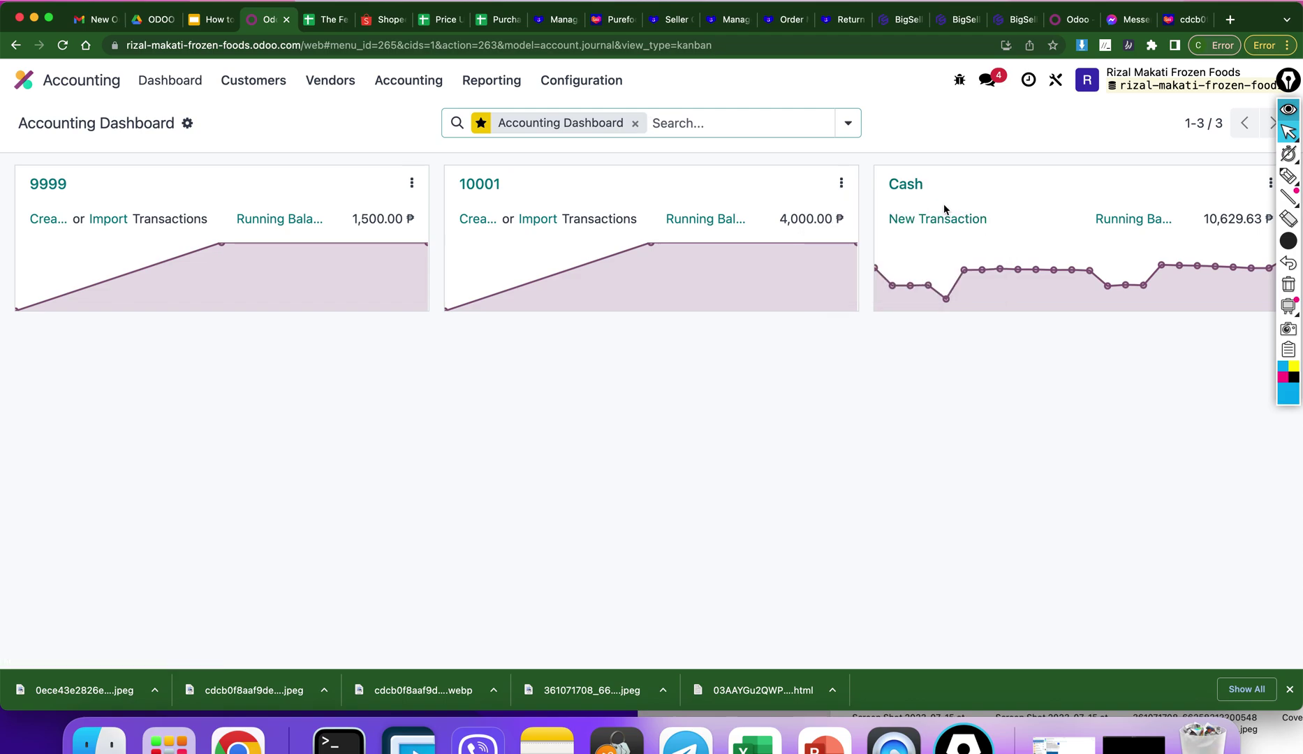
pyautogui.moveTo(1289, 79); pyautogui.dragTo(1290, 152)
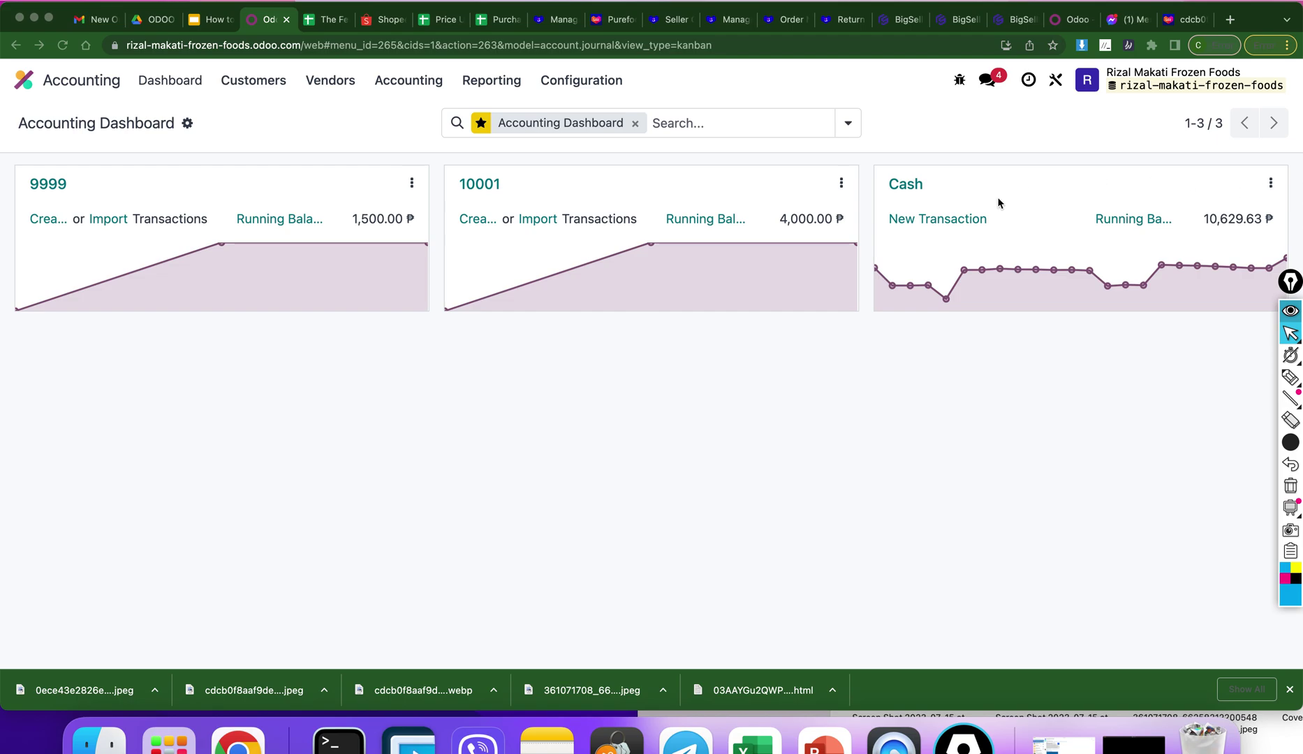
pyautogui.click(1271, 185)
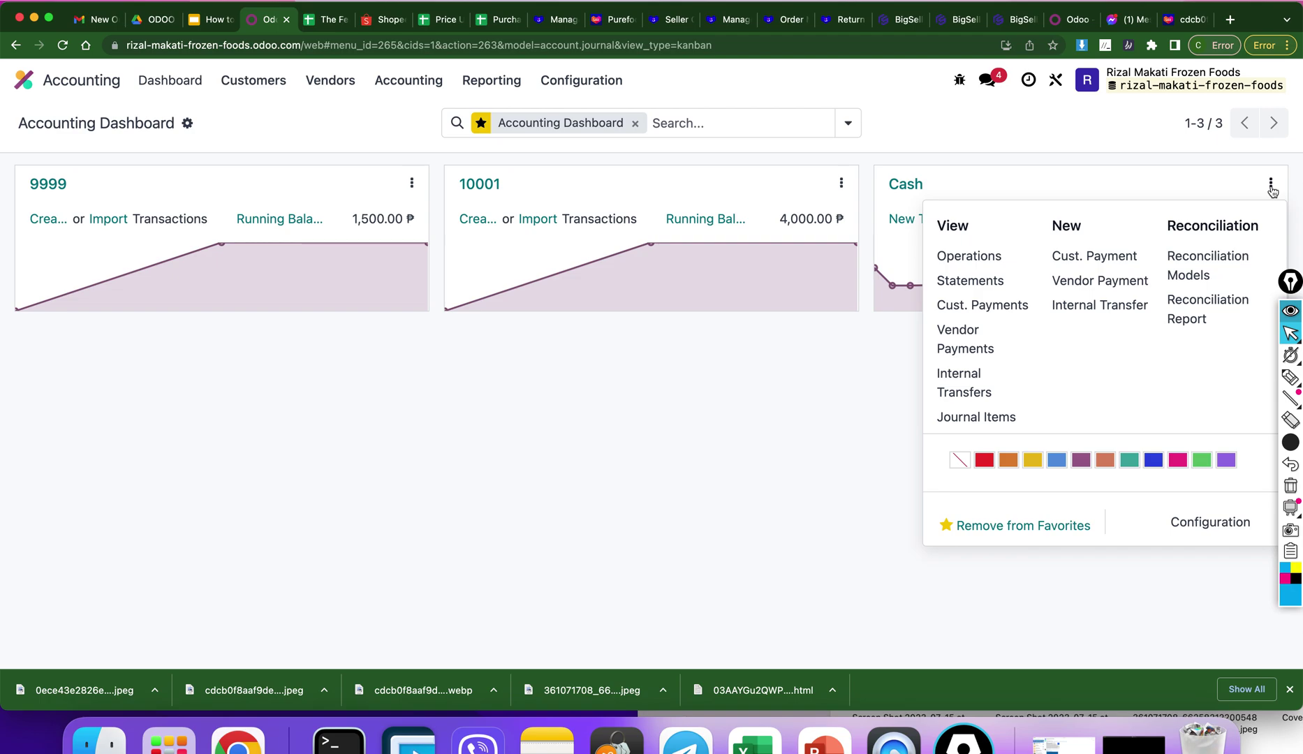
pyautogui.click(1132, 310)
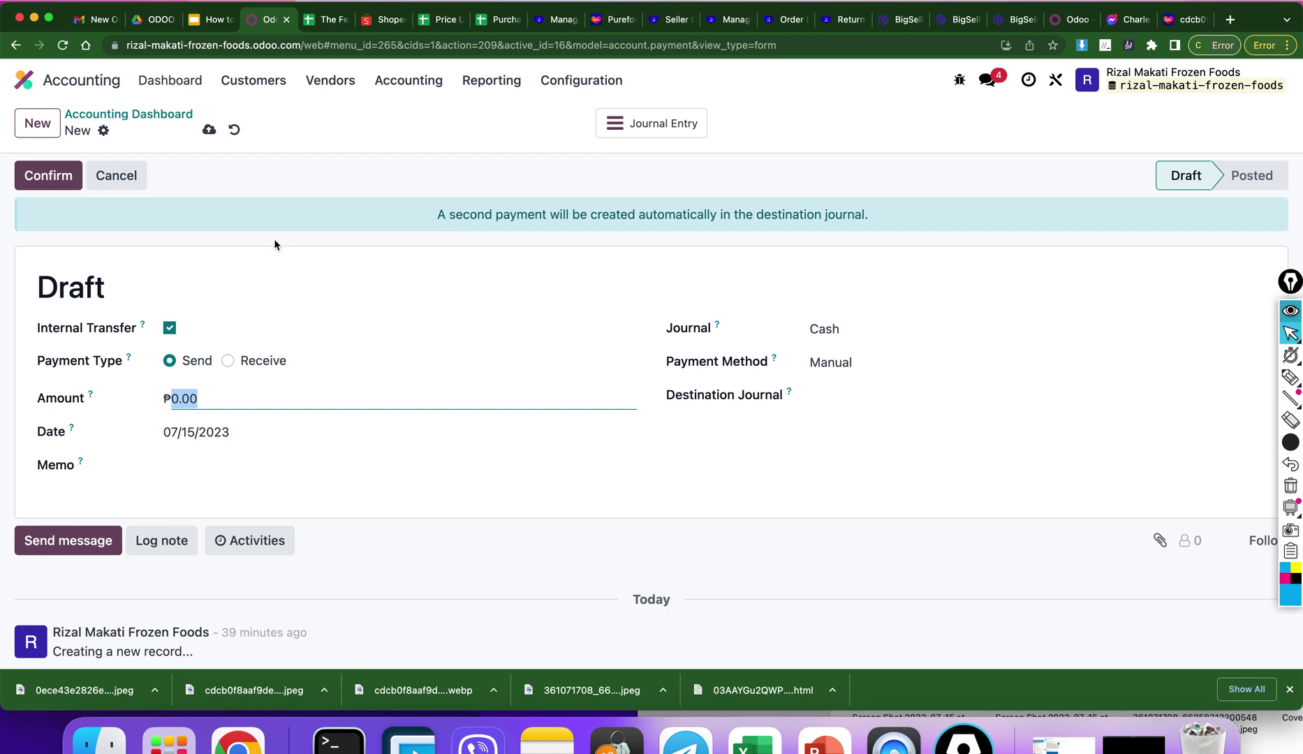
pyautogui.click(125, 181)
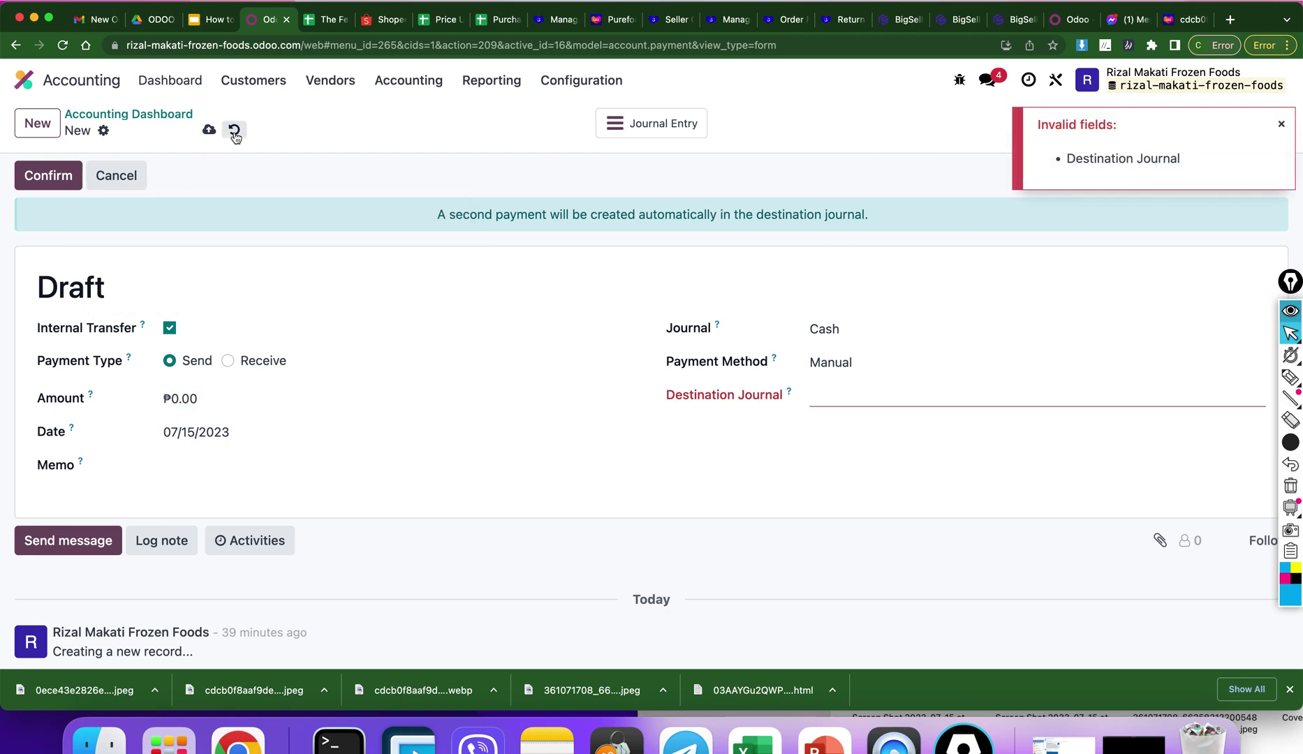
pyautogui.click(234, 130)
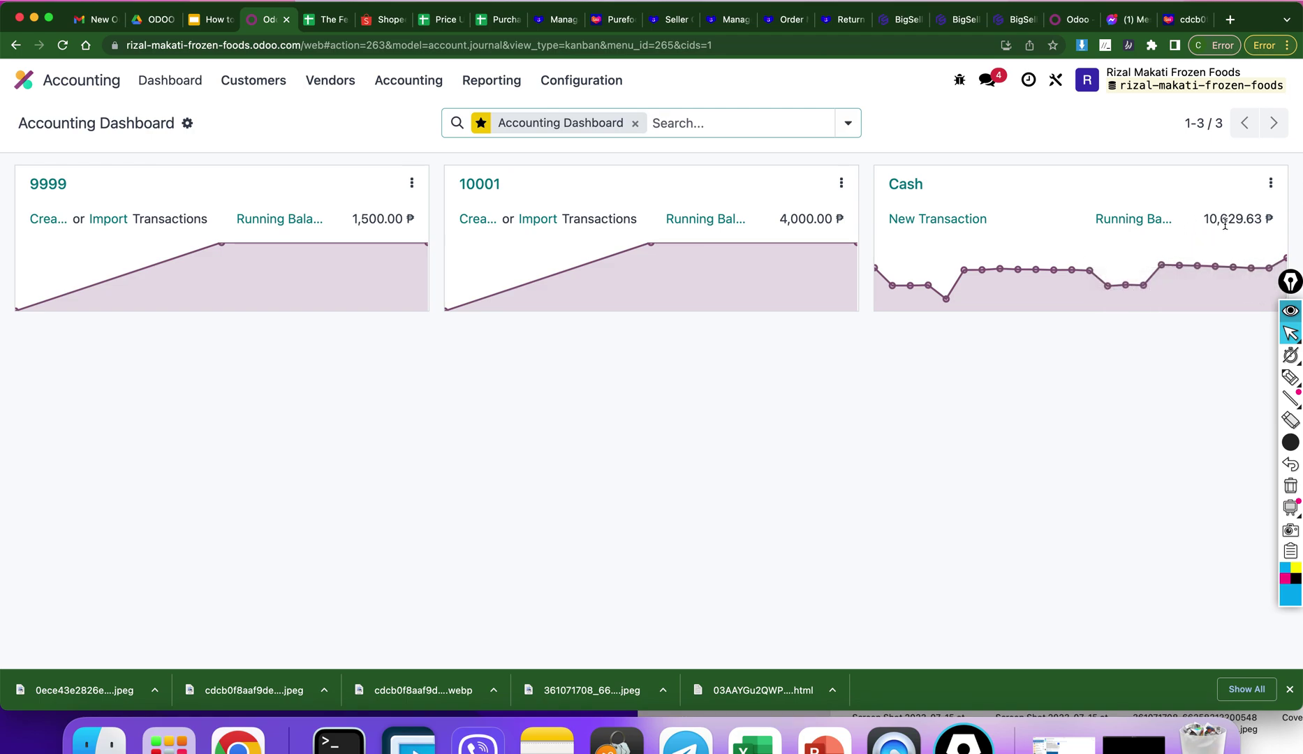
# Start a new internal transfer from the Cash journal with 9999 as the destination journal
pyautogui.click(1272, 187)
pyautogui.click(1100, 305)
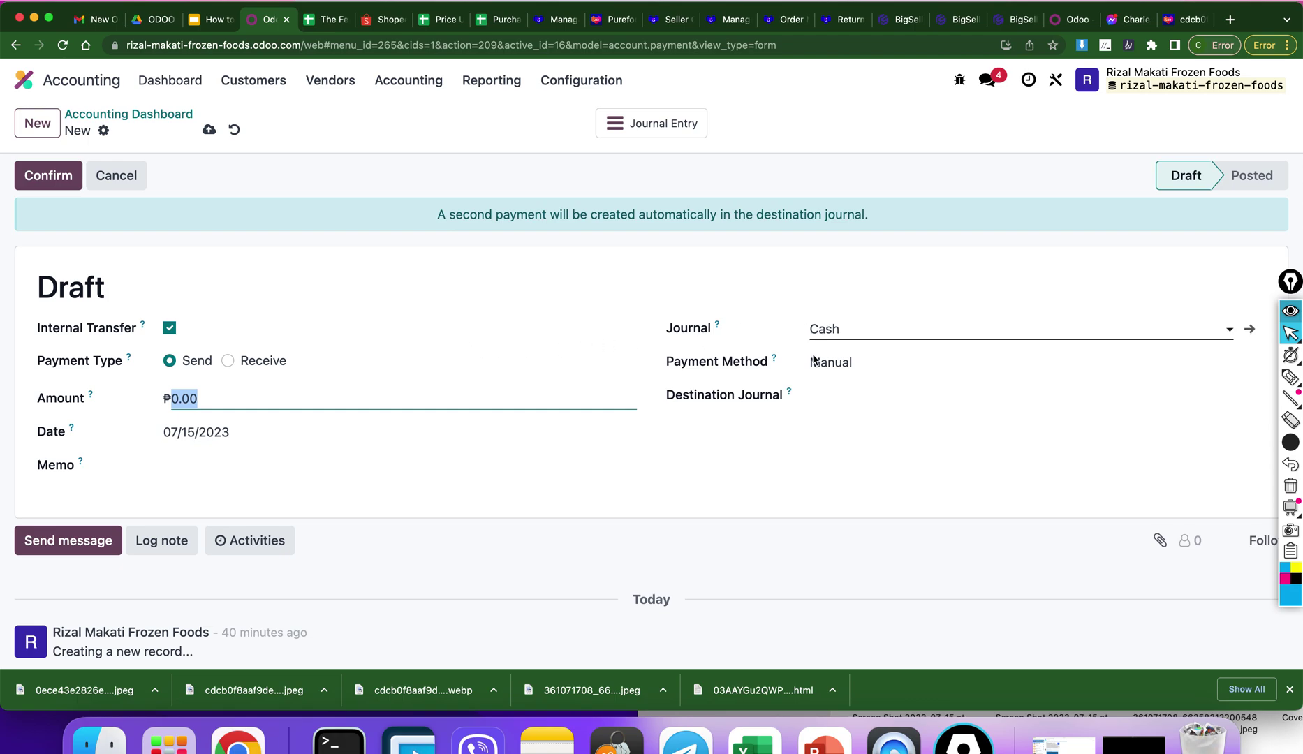
pyautogui.click(837, 394)
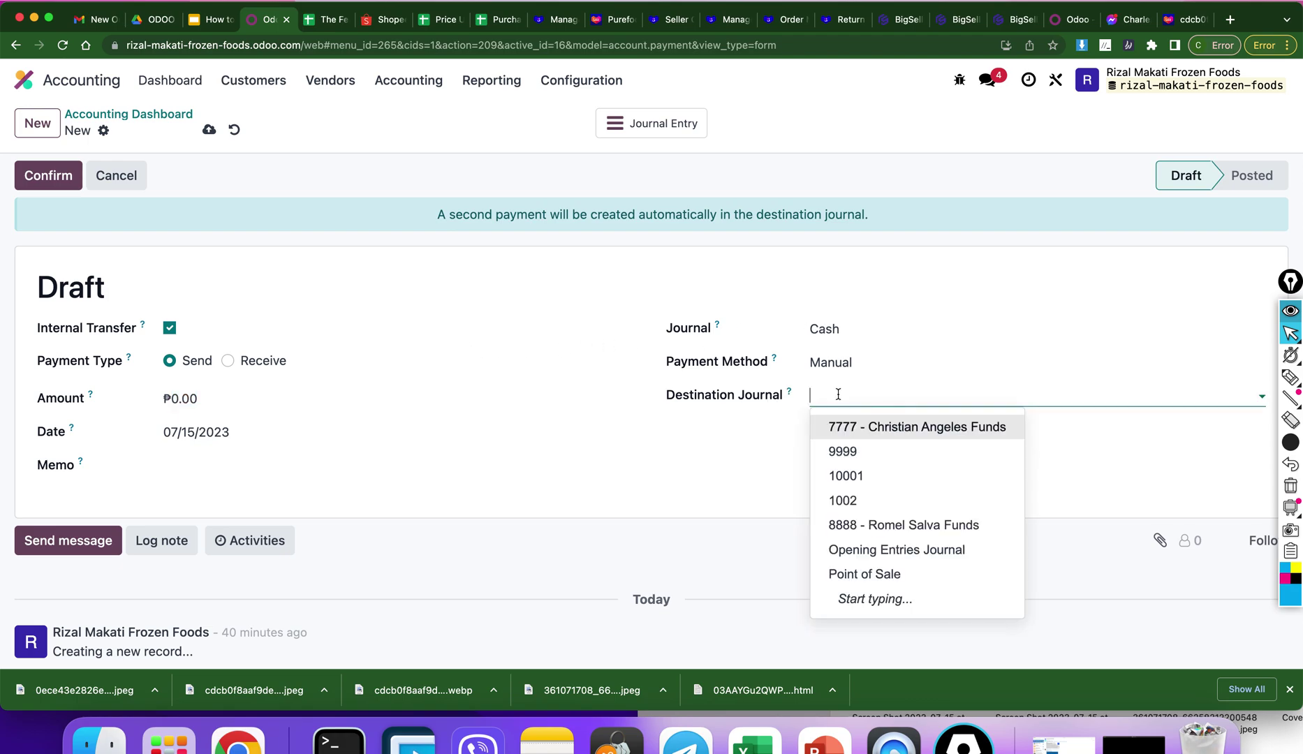
pyautogui.click(845, 452)
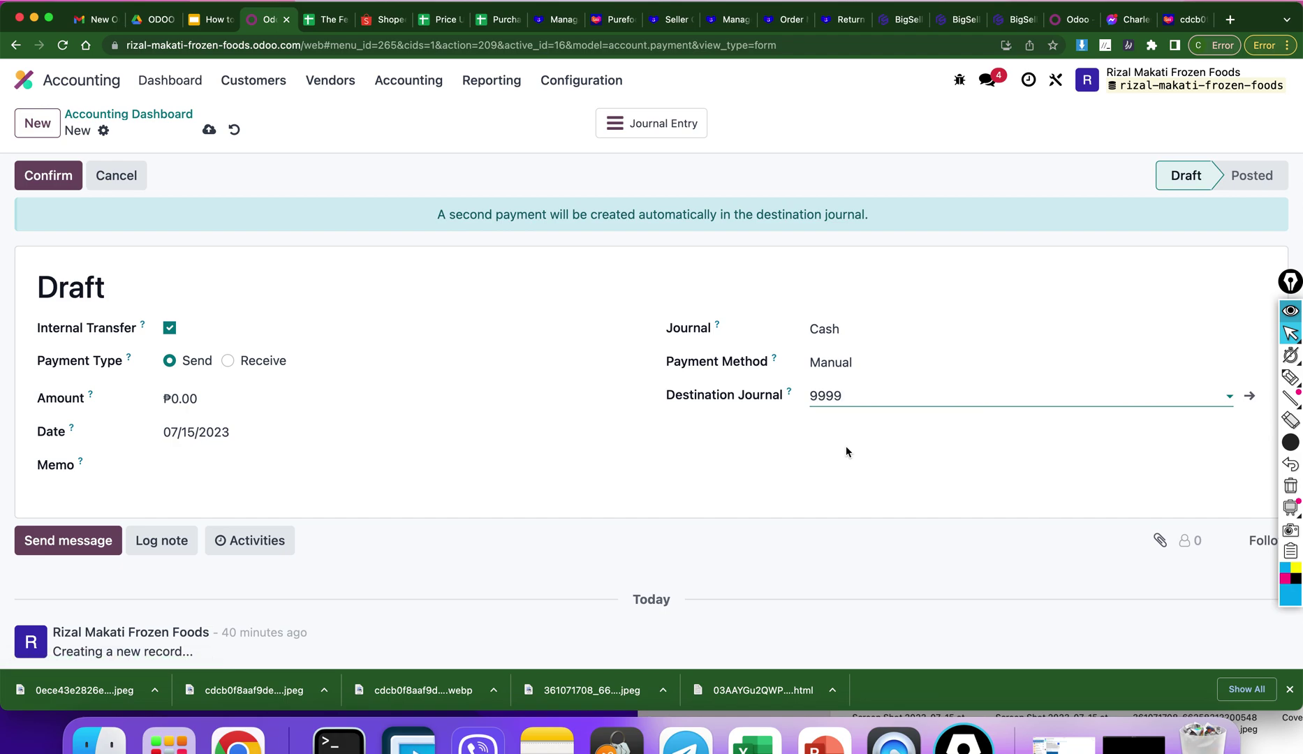
# Set the transfer amount to 1000 and the memo to "Transfer 1000 from Cash to 9999", and confirm the payment
pyautogui.click(215, 392)
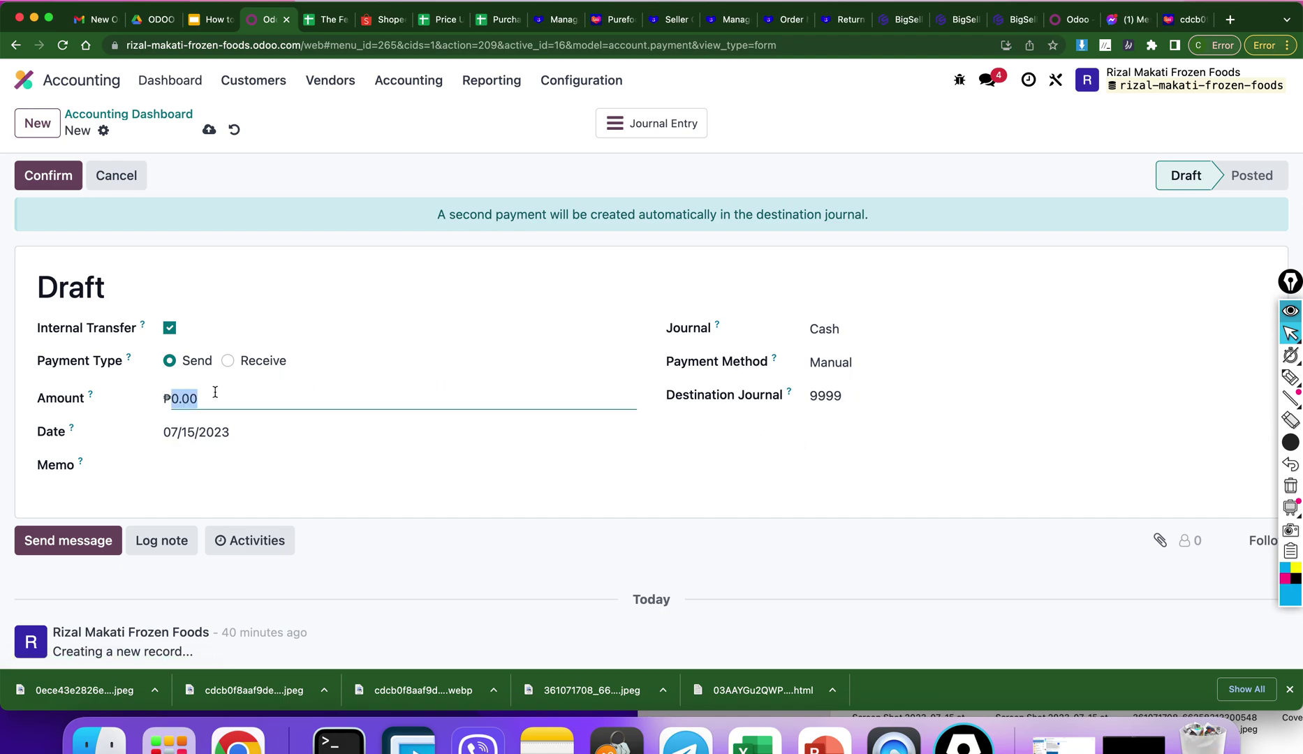
pyautogui.write('1000')
pyautogui.click(202, 458)
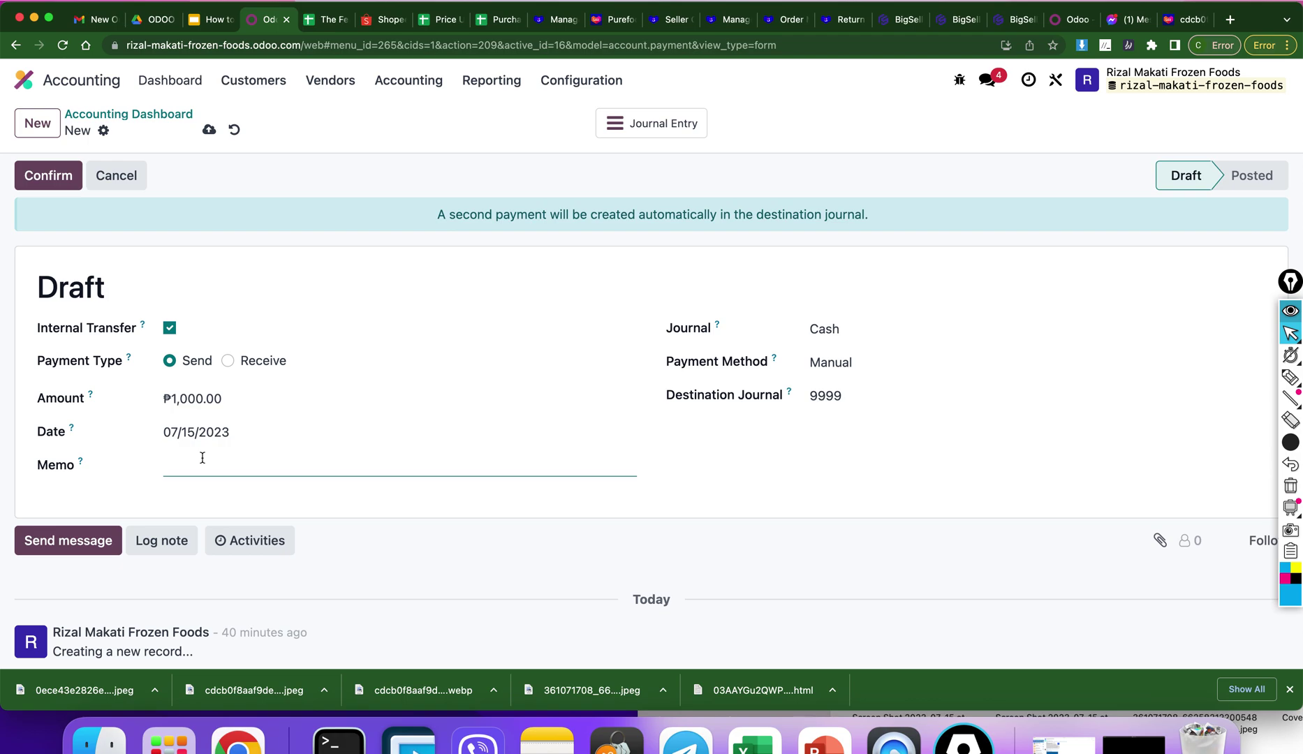
pyautogui.write('Transfer 1000 from Cash to 9999')
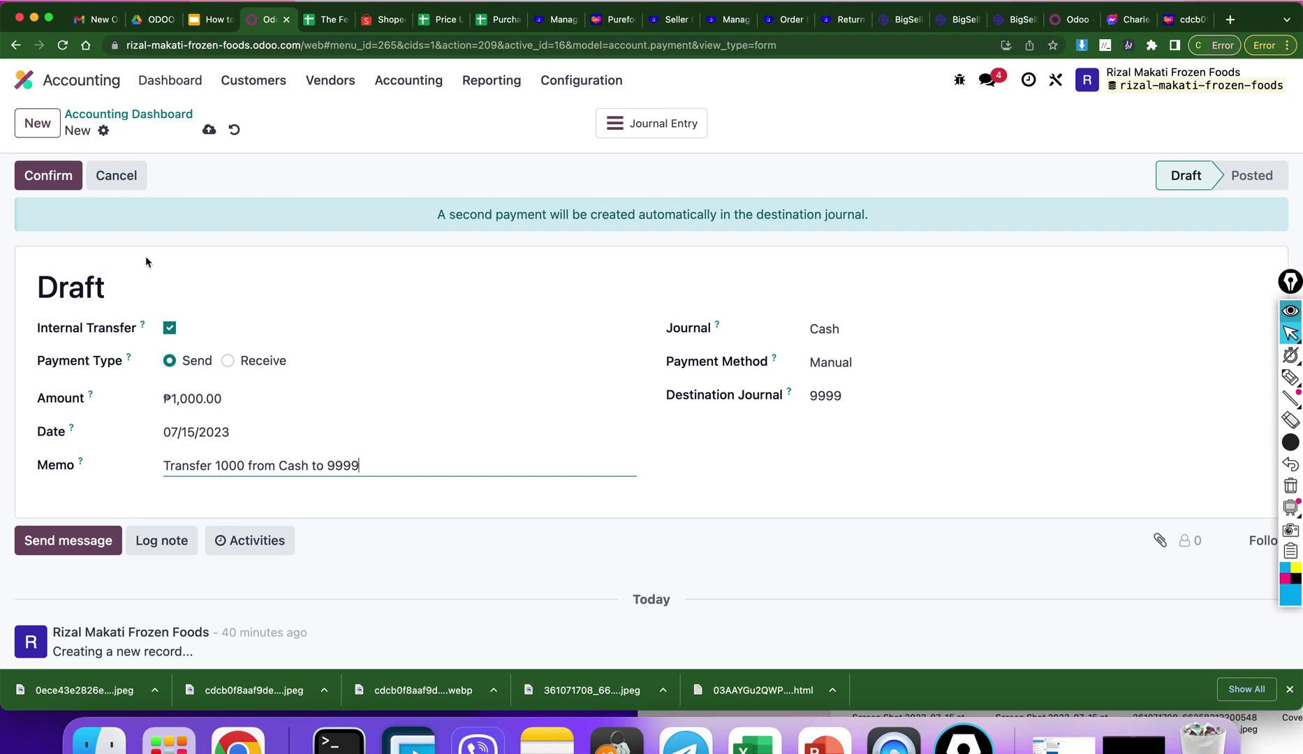
pyautogui.click(50, 182)
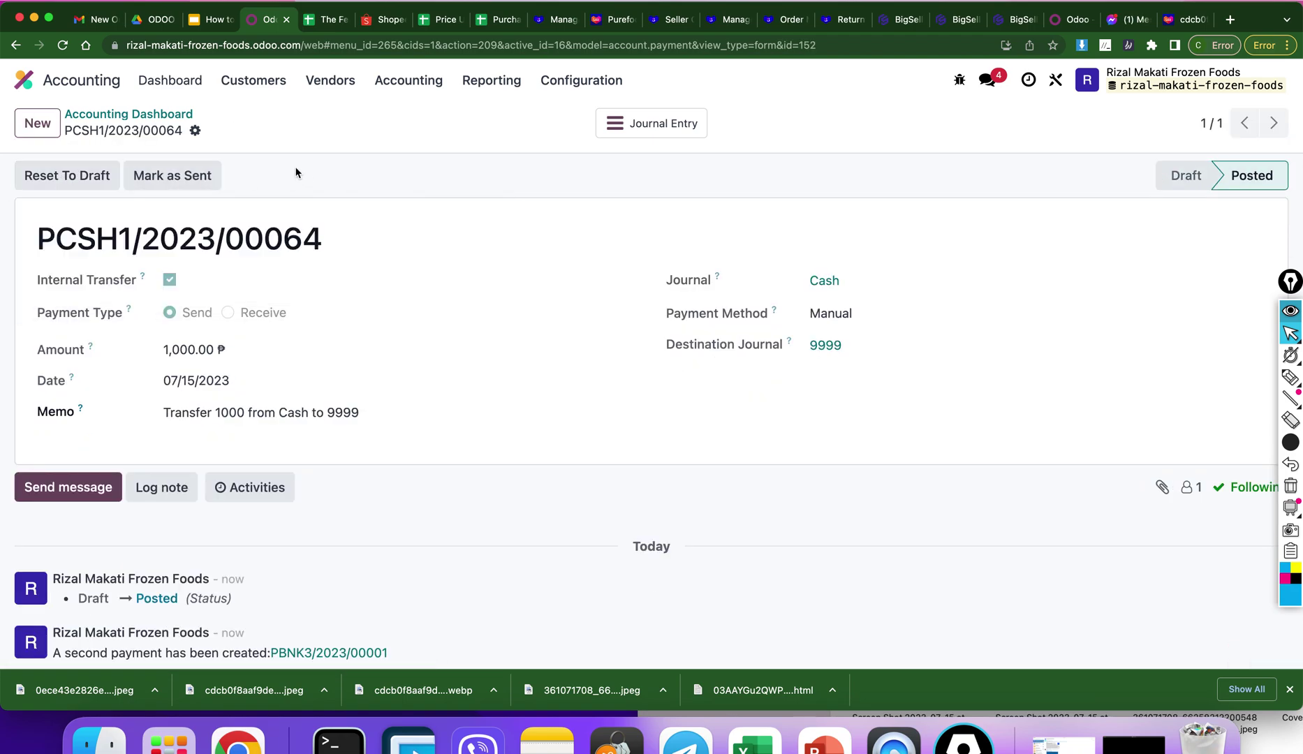
# Add a new transaction line to the Cash journal's bank reconciliation with the label "Transfer 1000 from Cash to 9999"
pyautogui.click(165, 114)
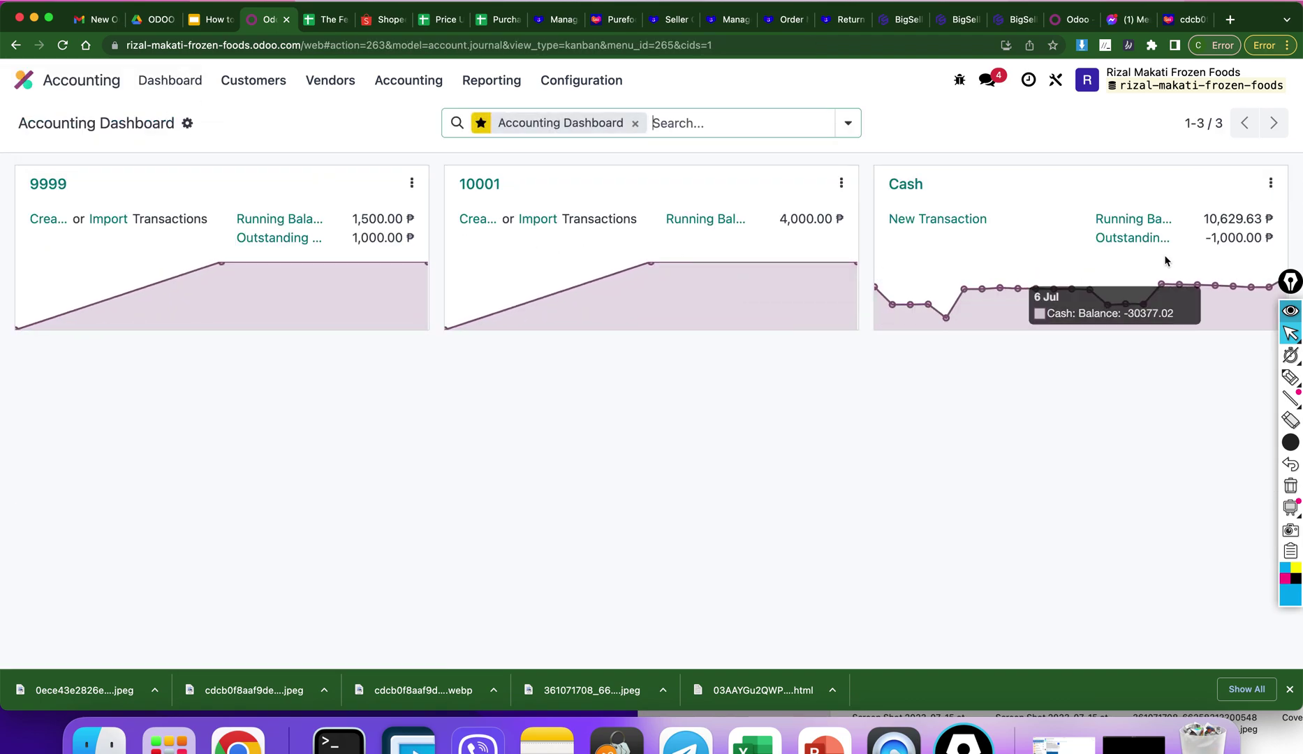
pyautogui.moveTo(1233, 293)
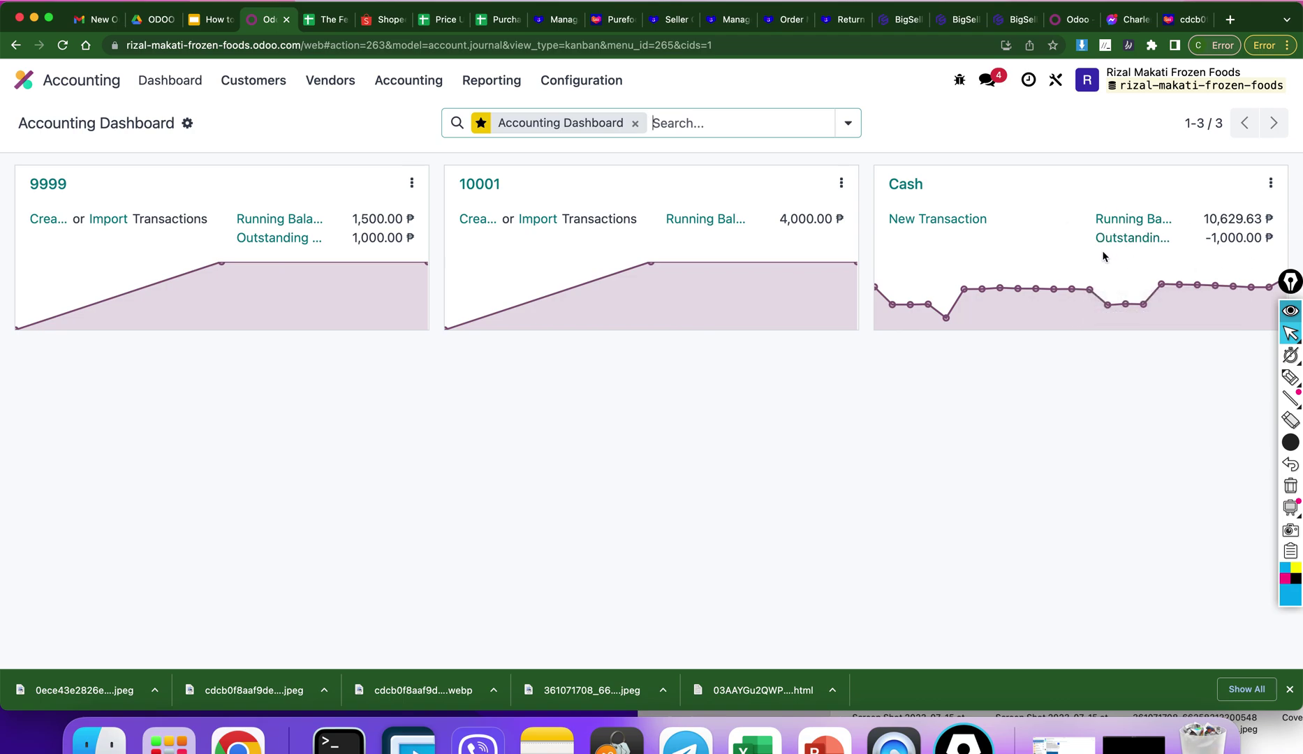
pyautogui.click(922, 220)
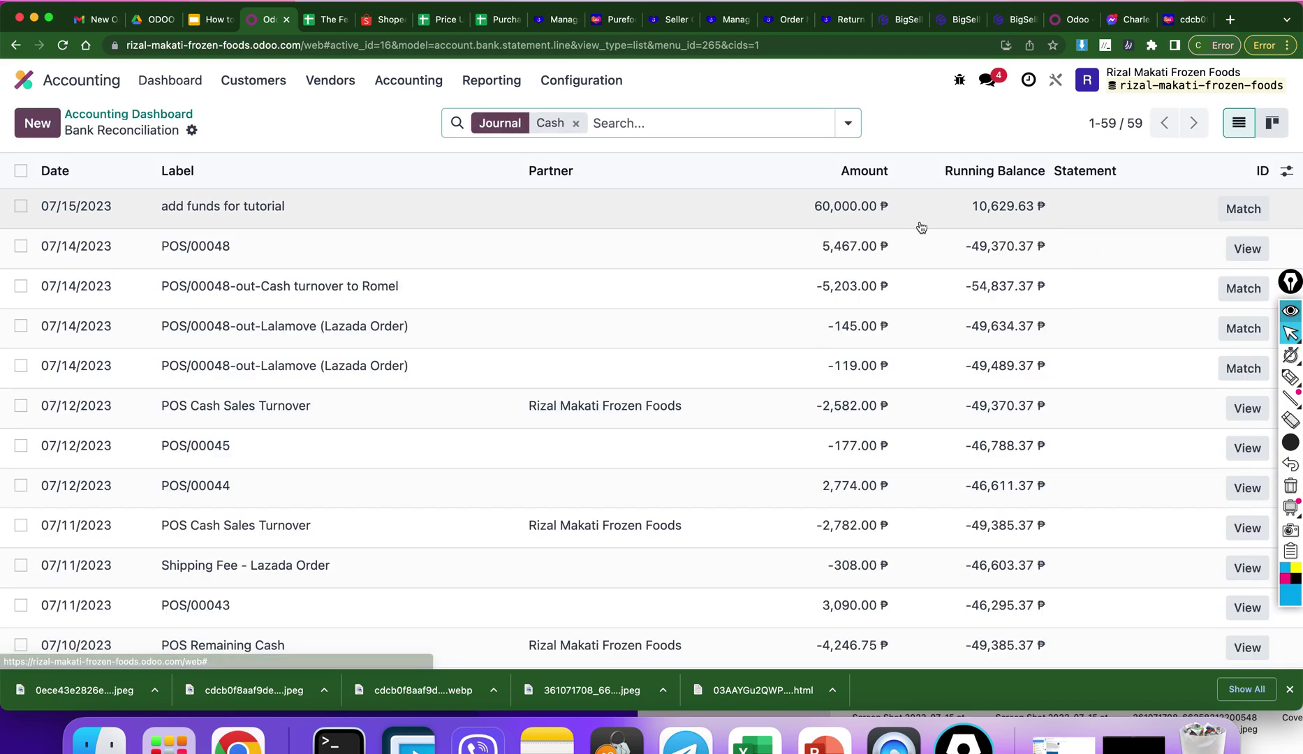
pyautogui.click(38, 126)
pyautogui.click(40, 127)
pyautogui.click(198, 207)
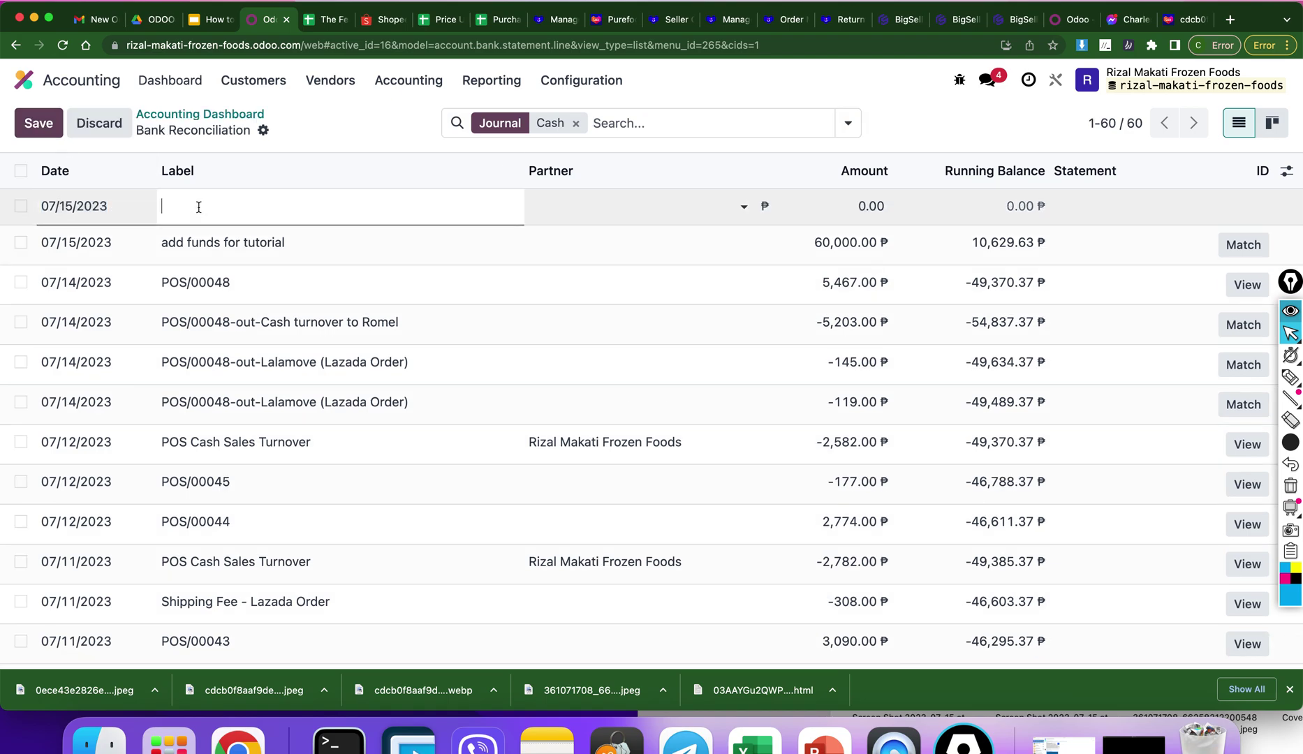
pyautogui.write('Transfer 1000 from Cash to 99')
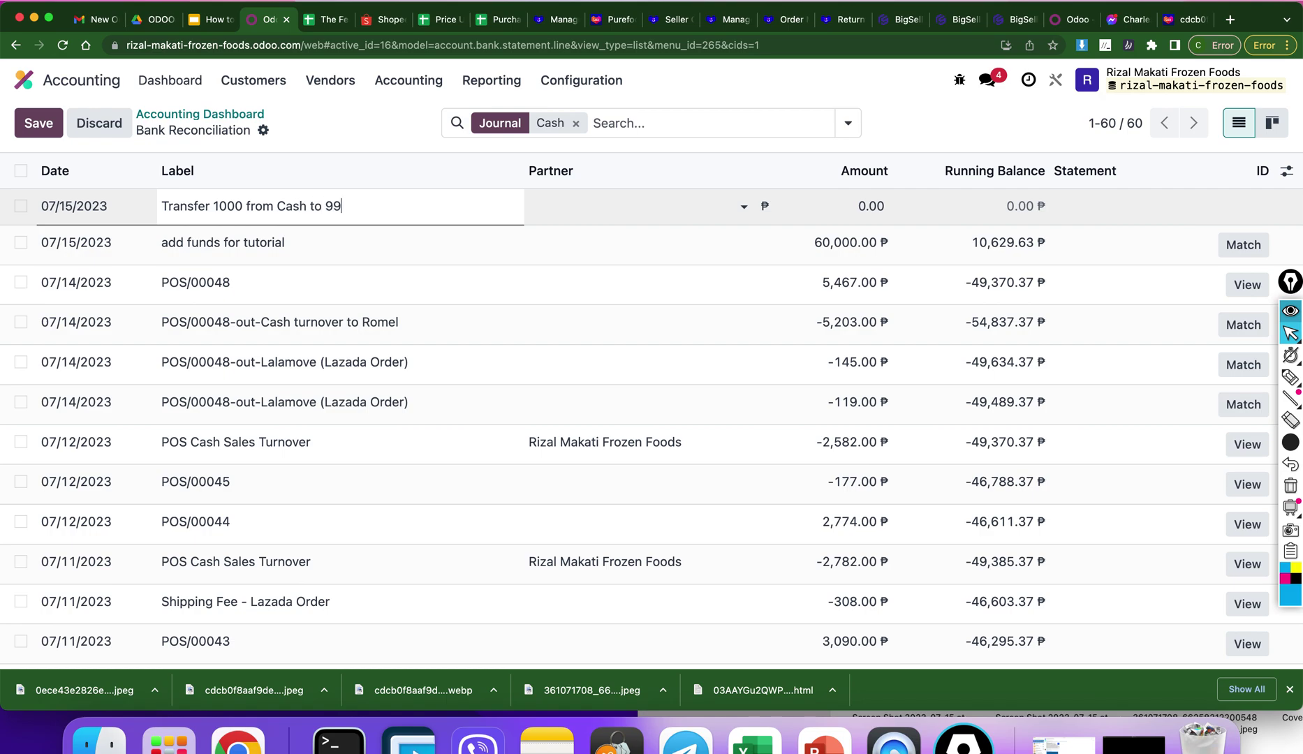
pyautogui.write('99')
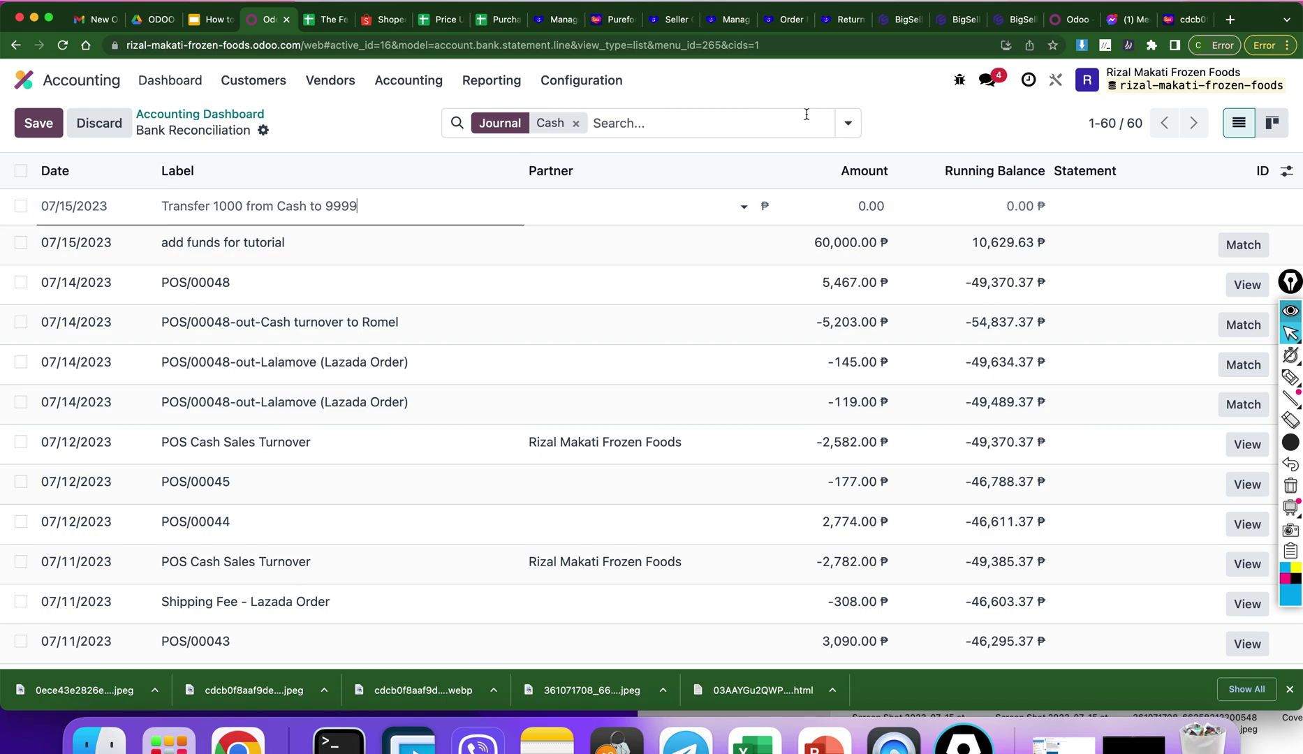
pyautogui.click(872, 113)
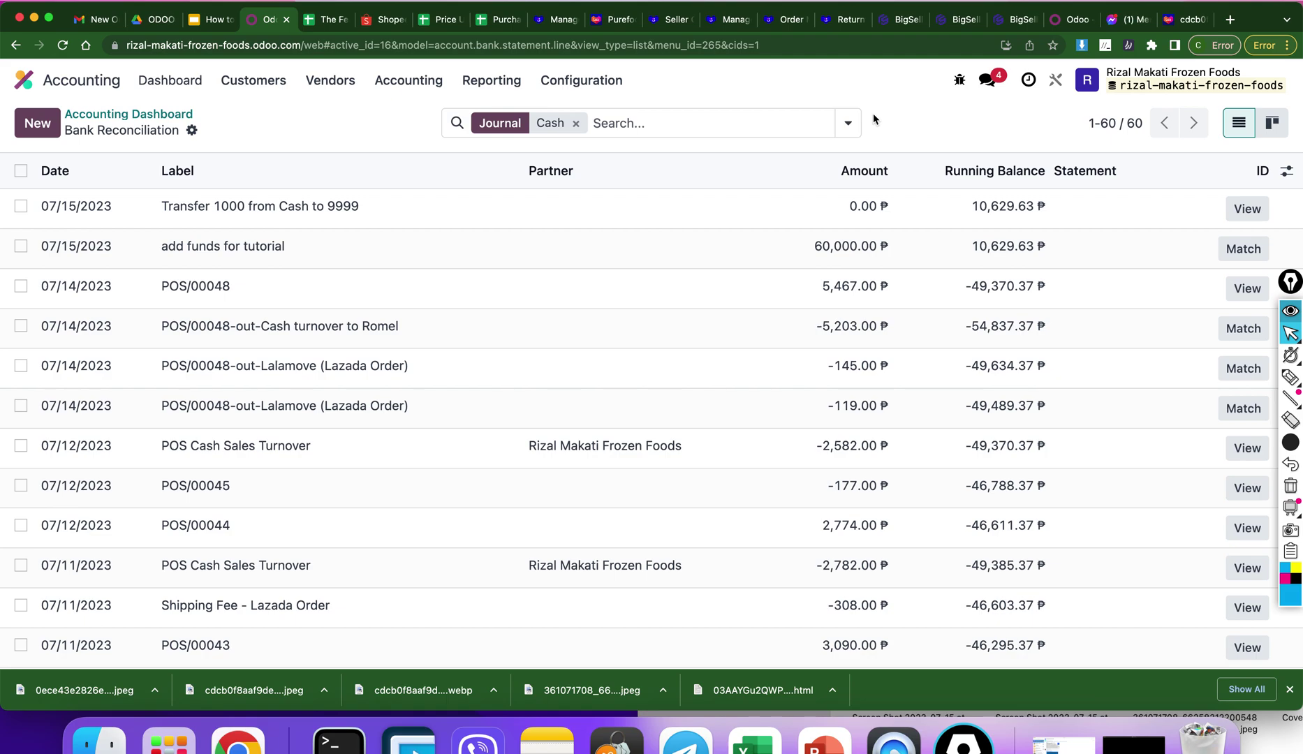
# Set the amount of the "Transfer 1000 from Cash to 9999" line to -1000 and save it
pyautogui.click(853, 203)
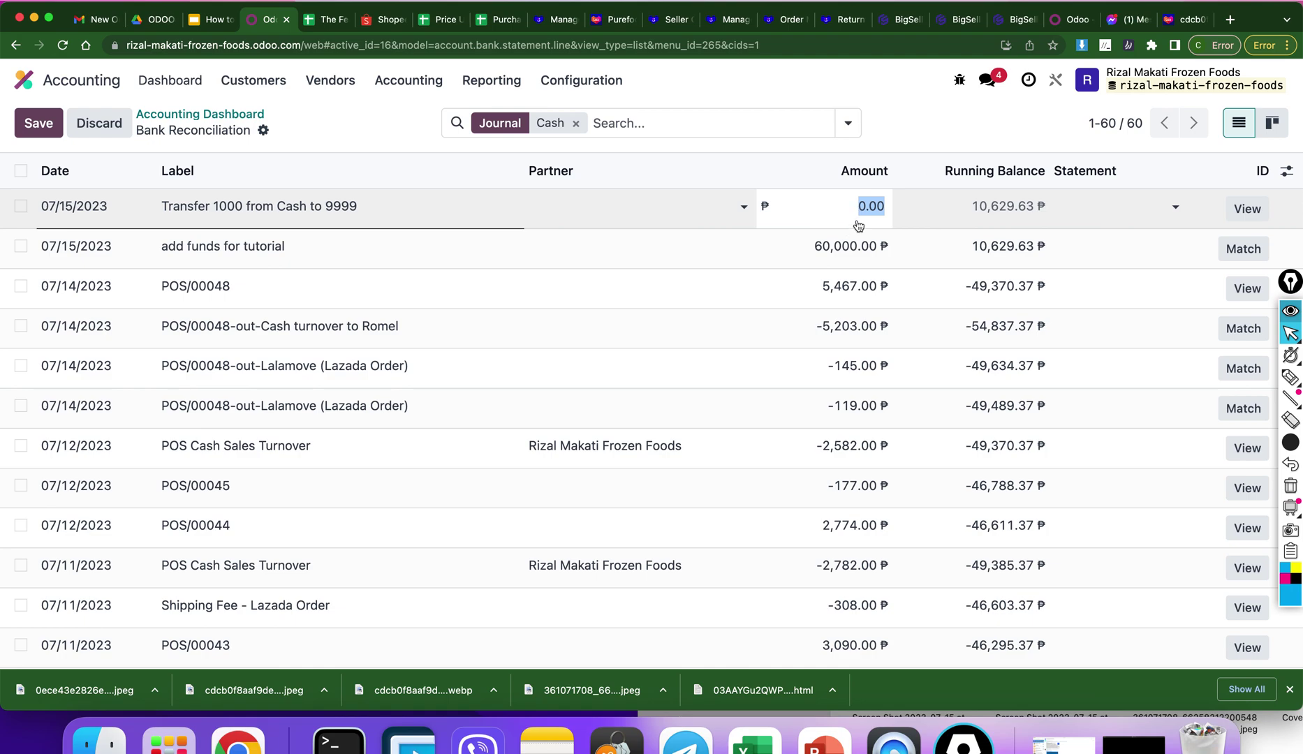
pyautogui.press('BackSpace')
pyautogui.write('-1000')
pyautogui.click(911, 133)
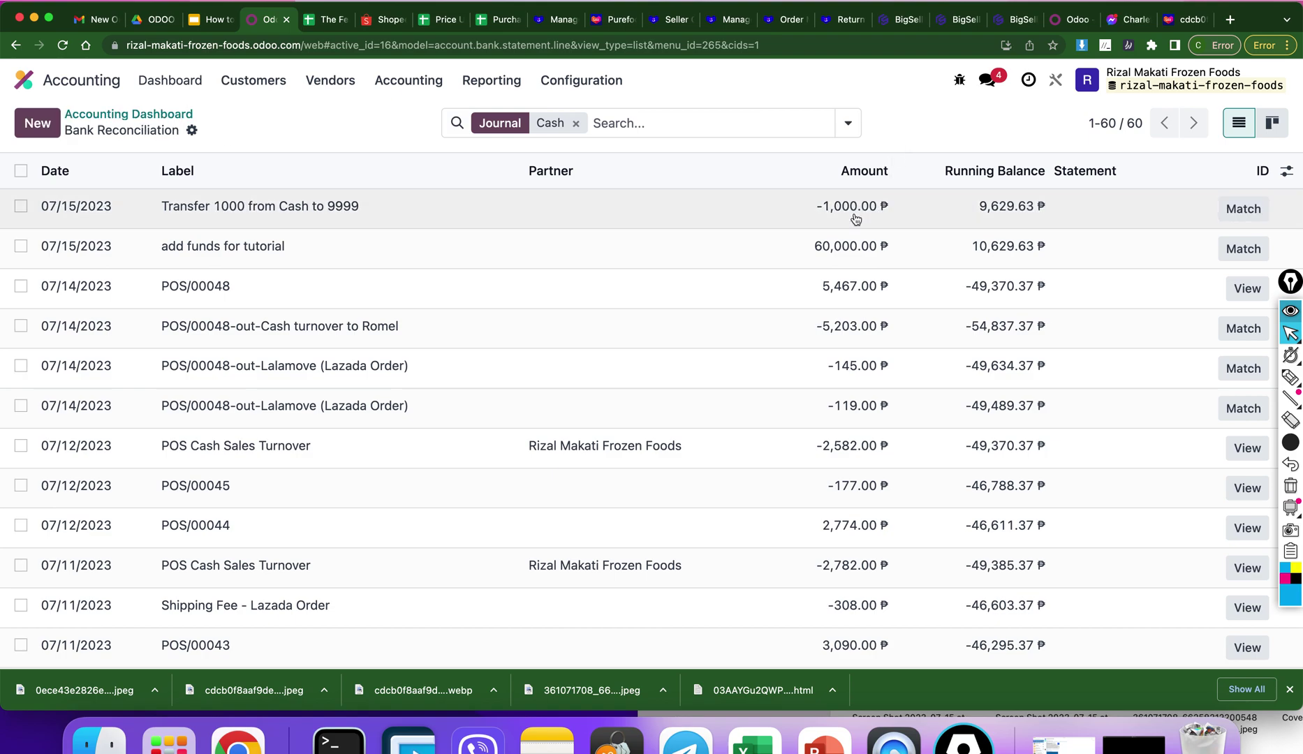
# Match the new Cash line with the existing "Transfer from Cash" outstanding payment entry and validate the reconciliation
pyautogui.click(1245, 210)
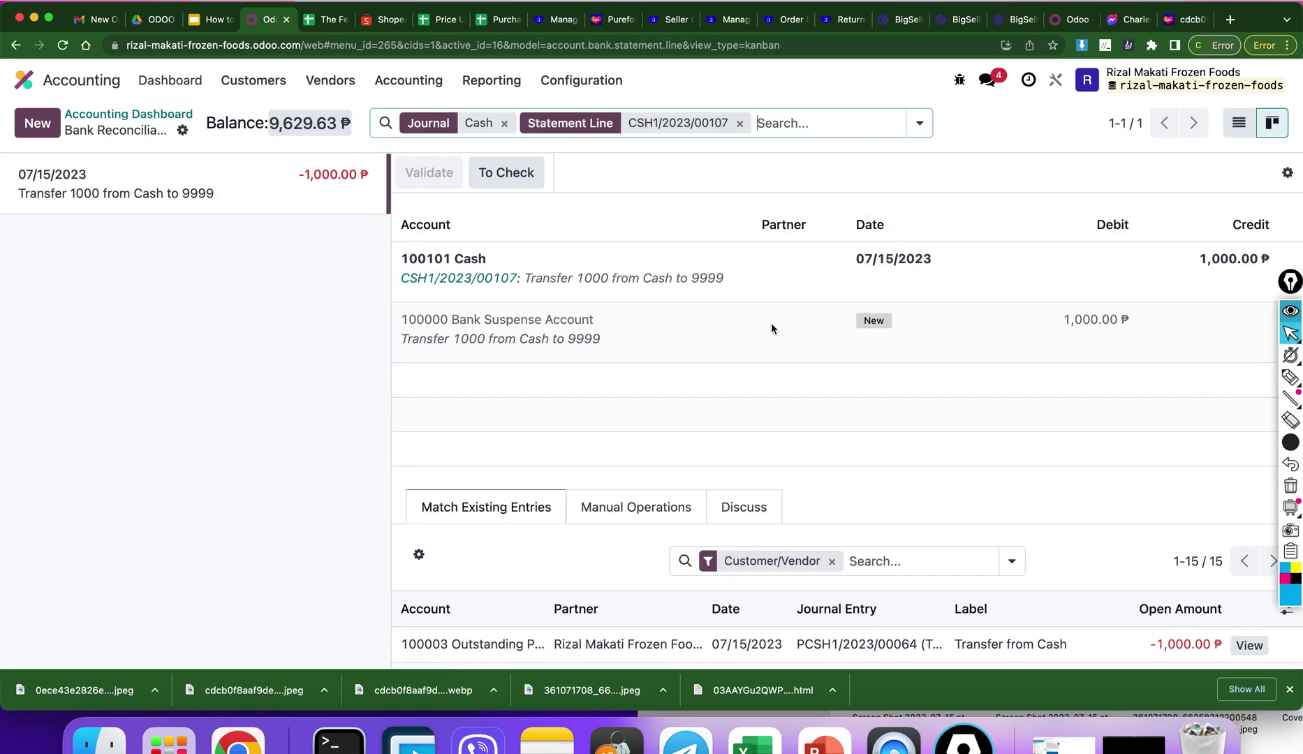
pyautogui.scroll(-2, 771, 324)
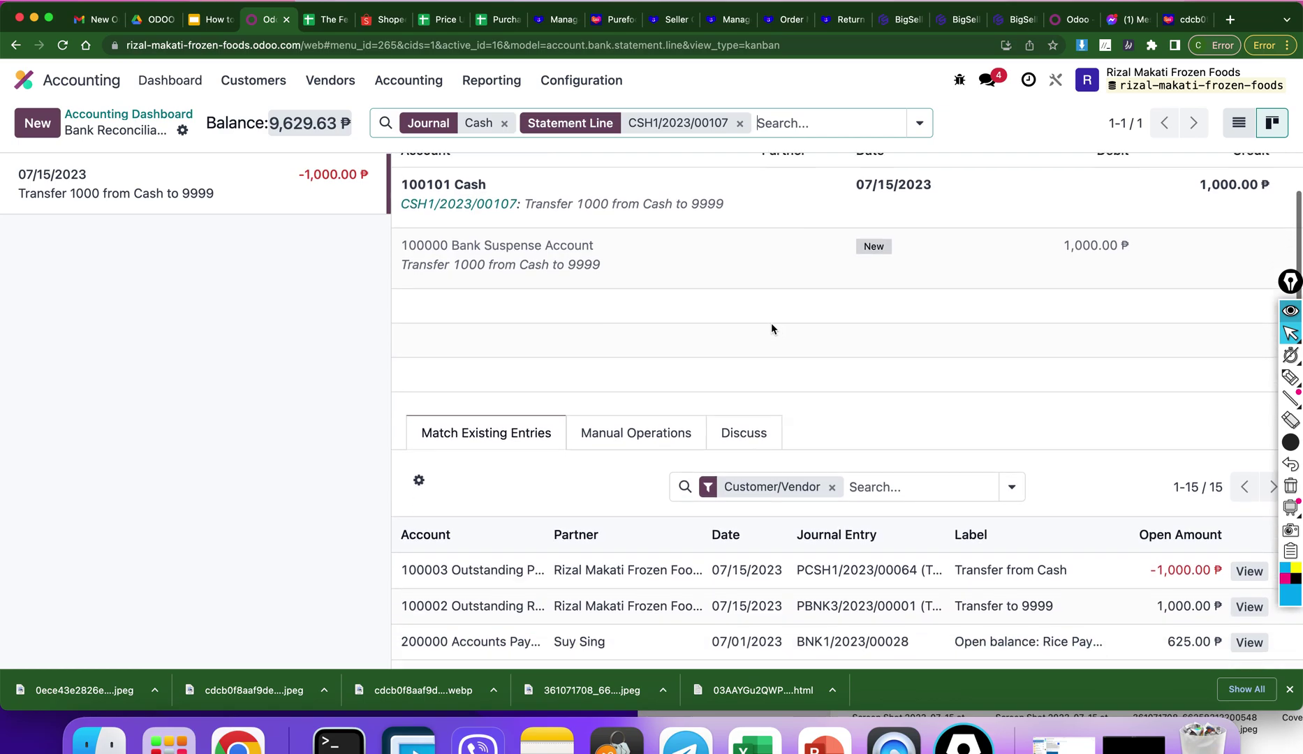
pyautogui.scroll(-1, 772, 323)
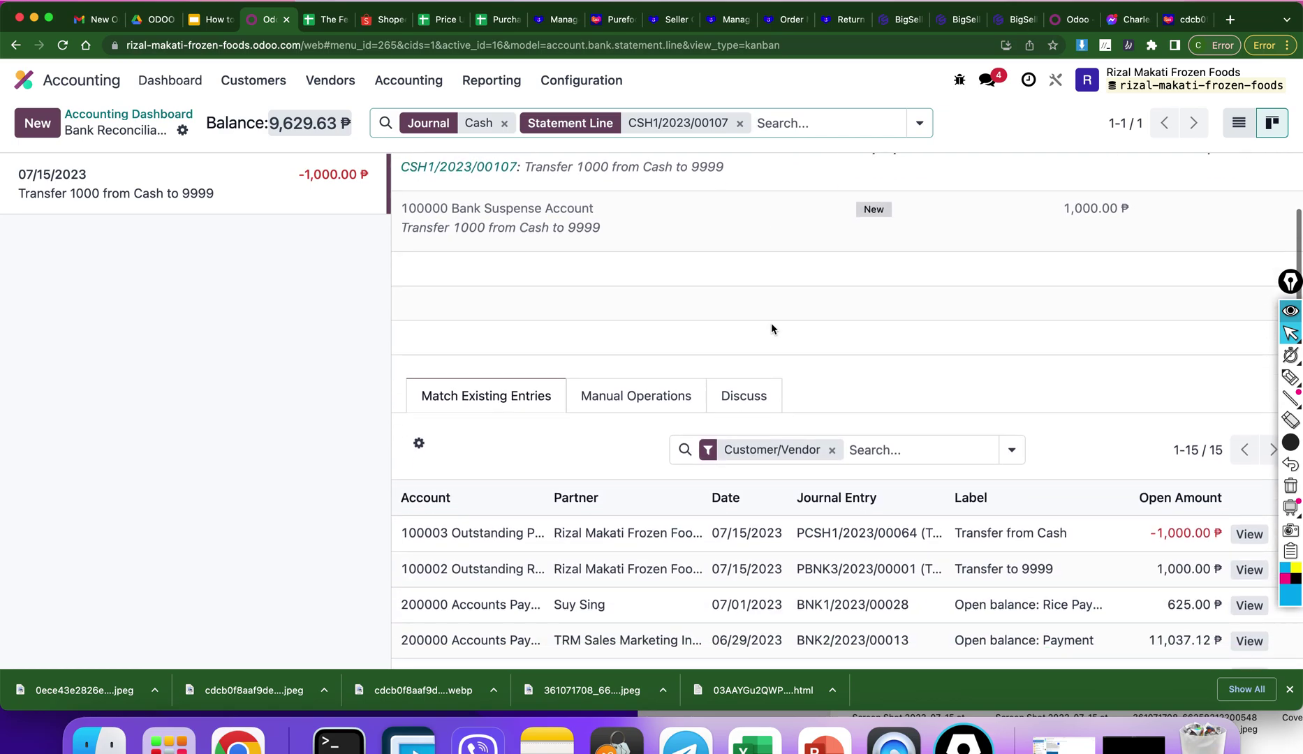
pyautogui.scroll(-7, 771, 324)
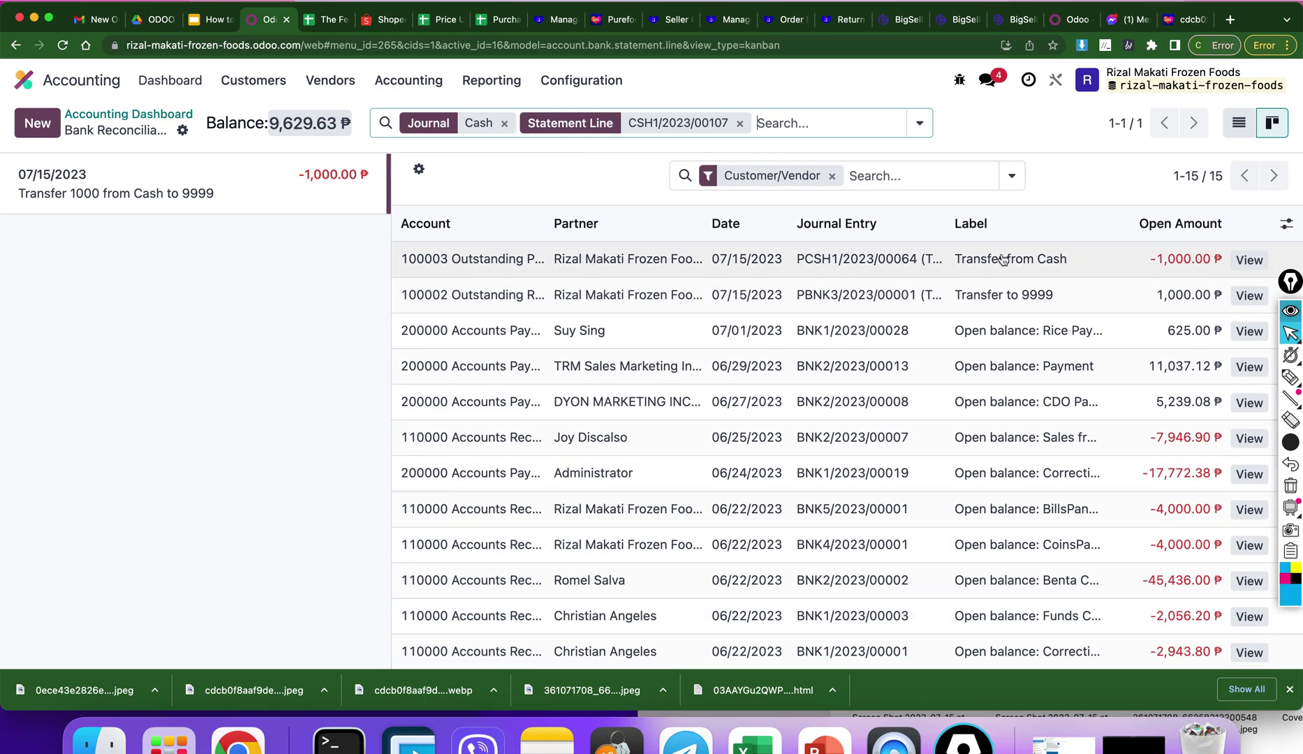
pyautogui.scroll(3, 1089, 244)
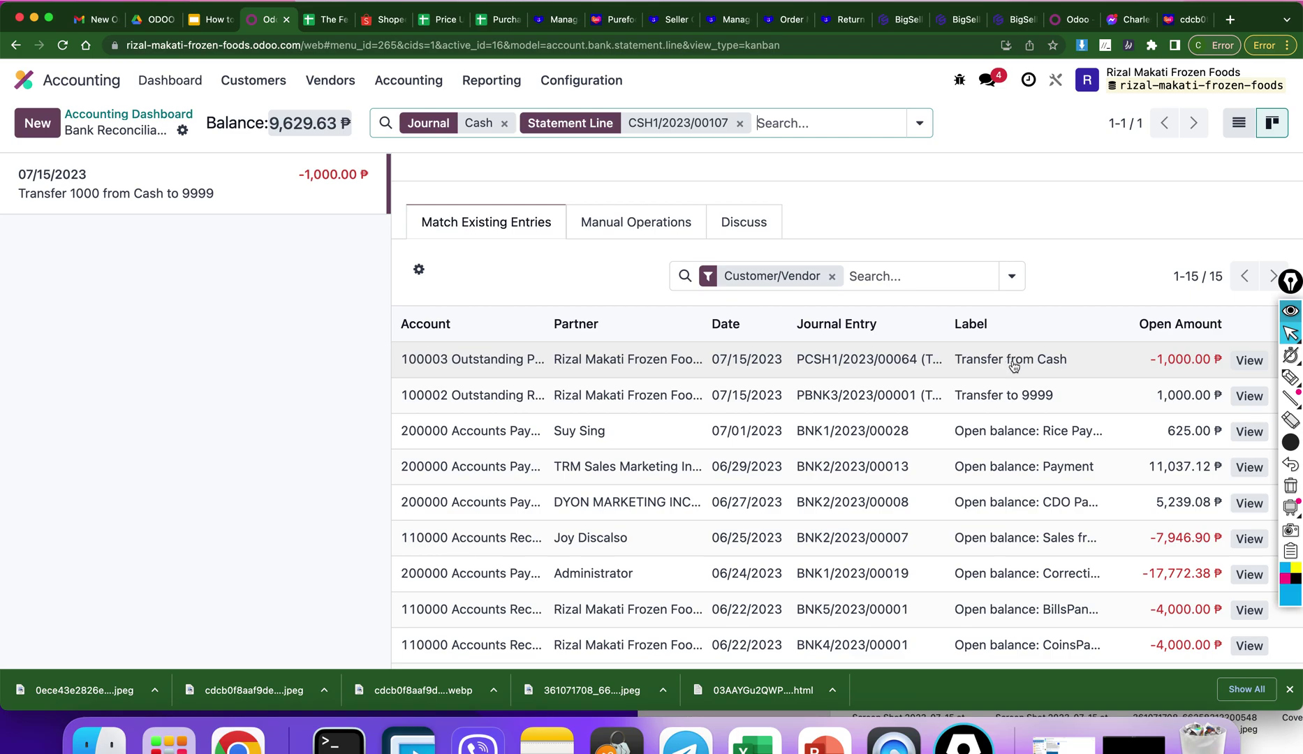
pyautogui.click(1051, 362)
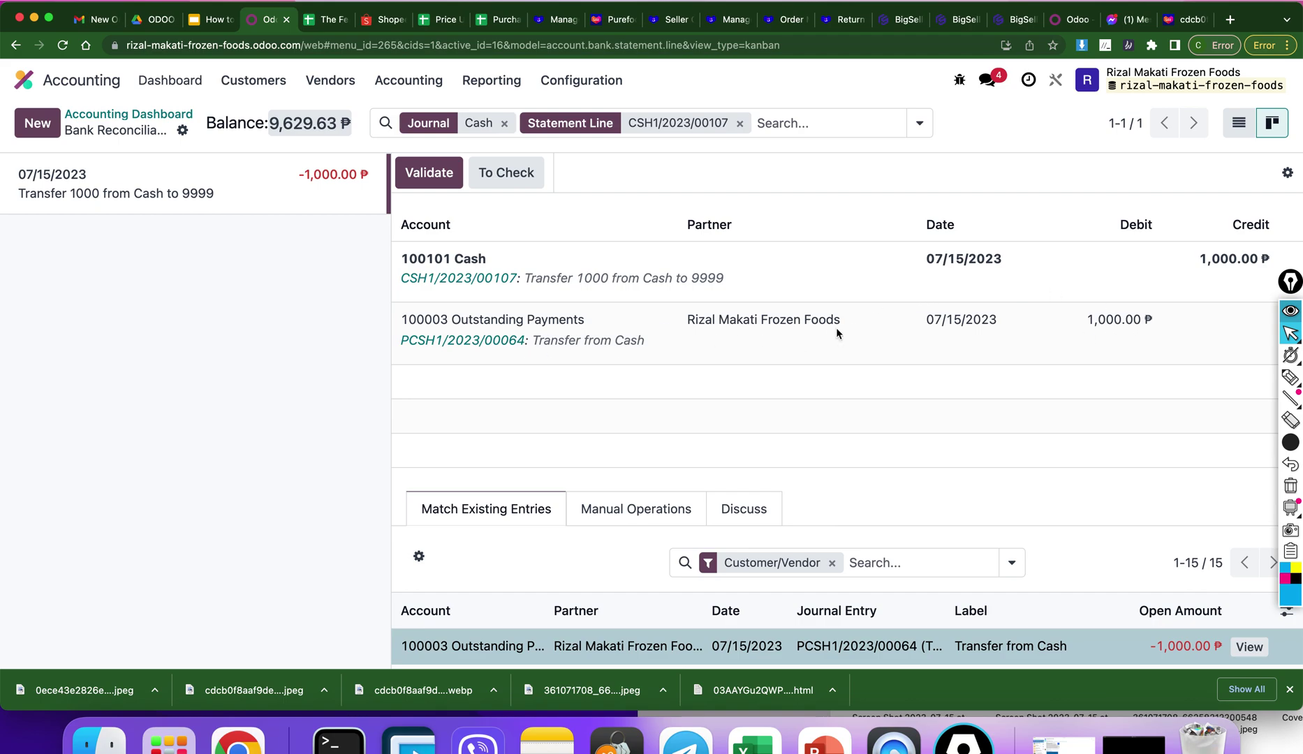
pyautogui.click(431, 182)
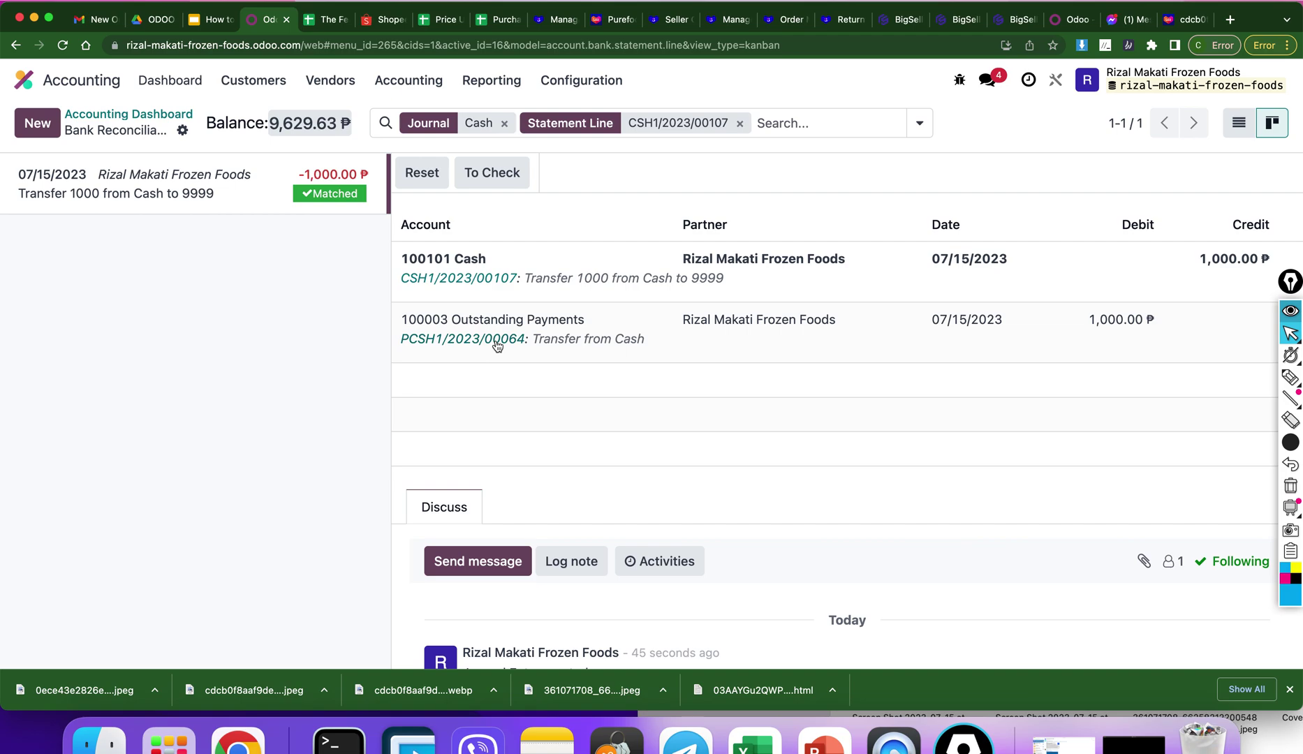
# Start a new transaction for bank journal 9999 from the accounting dashboard, dated 07/15/2023 with an amount of 1000
pyautogui.click(166, 115)
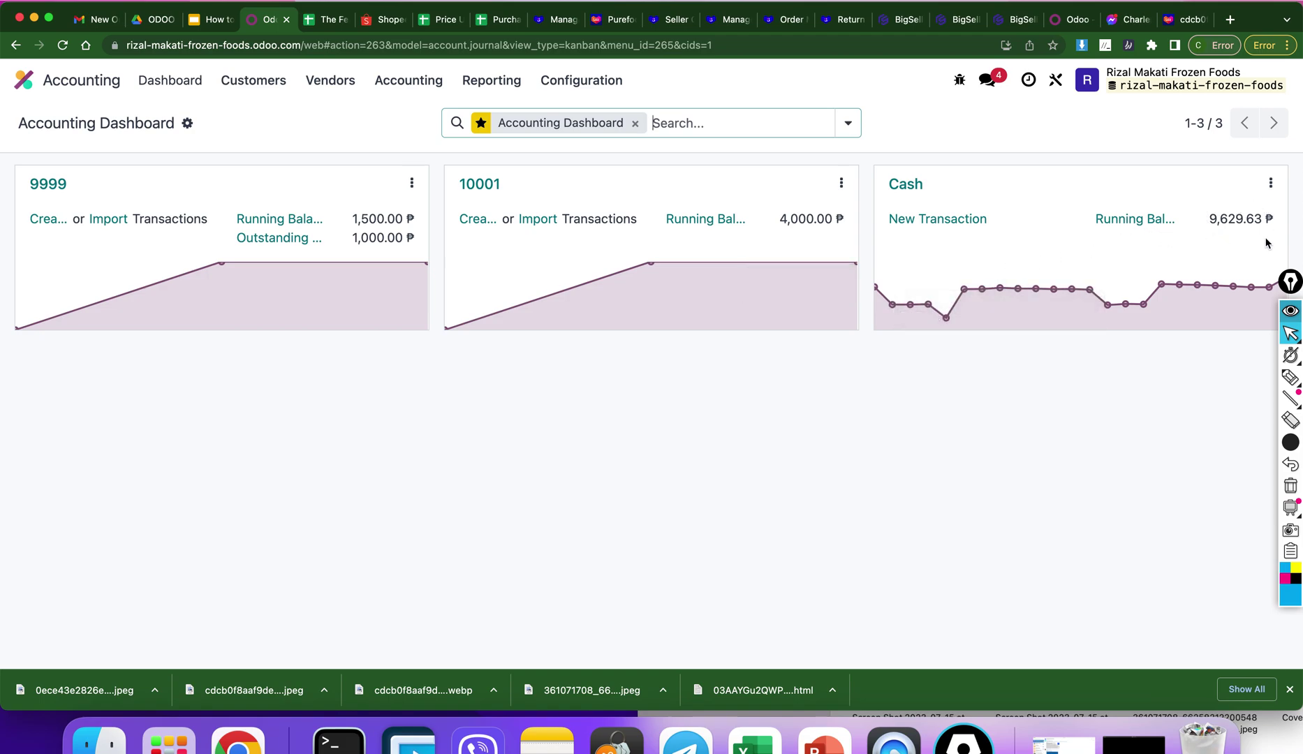
pyautogui.moveTo(1161, 297)
pyautogui.click(46, 222)
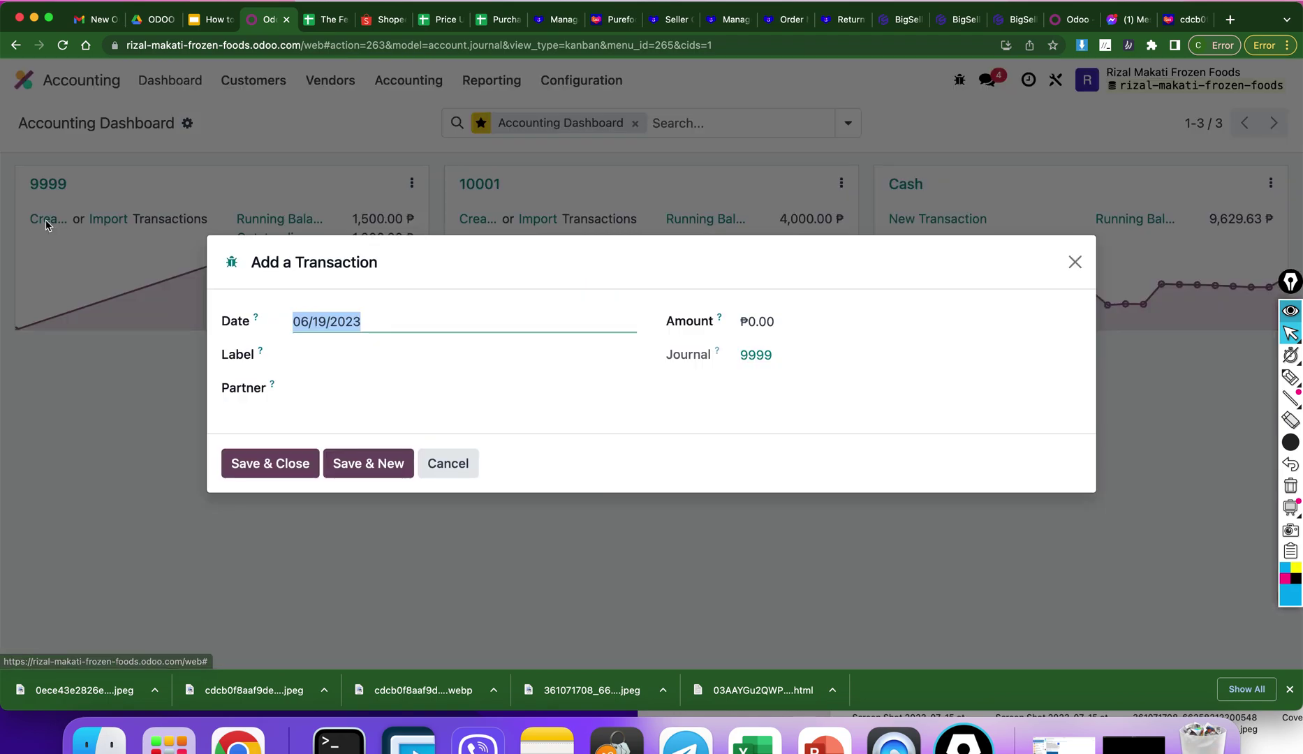
pyautogui.click(359, 320)
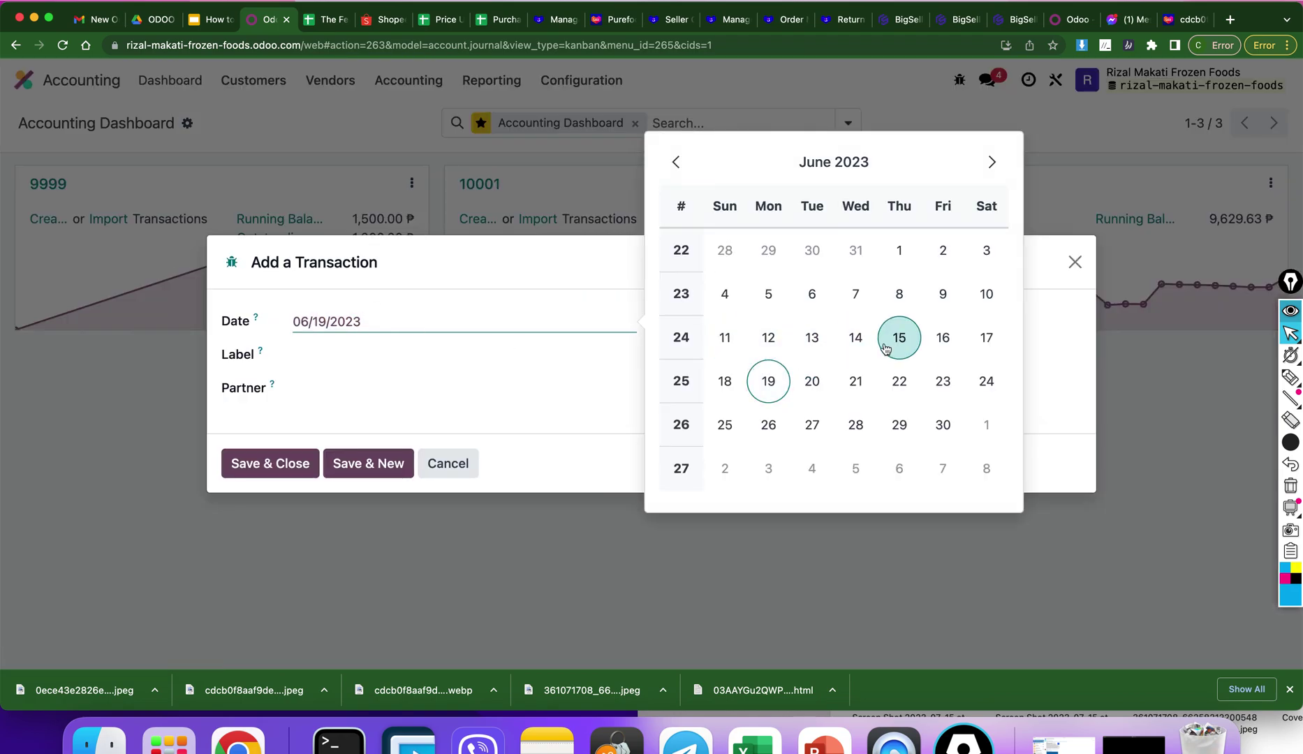
pyautogui.click(992, 162)
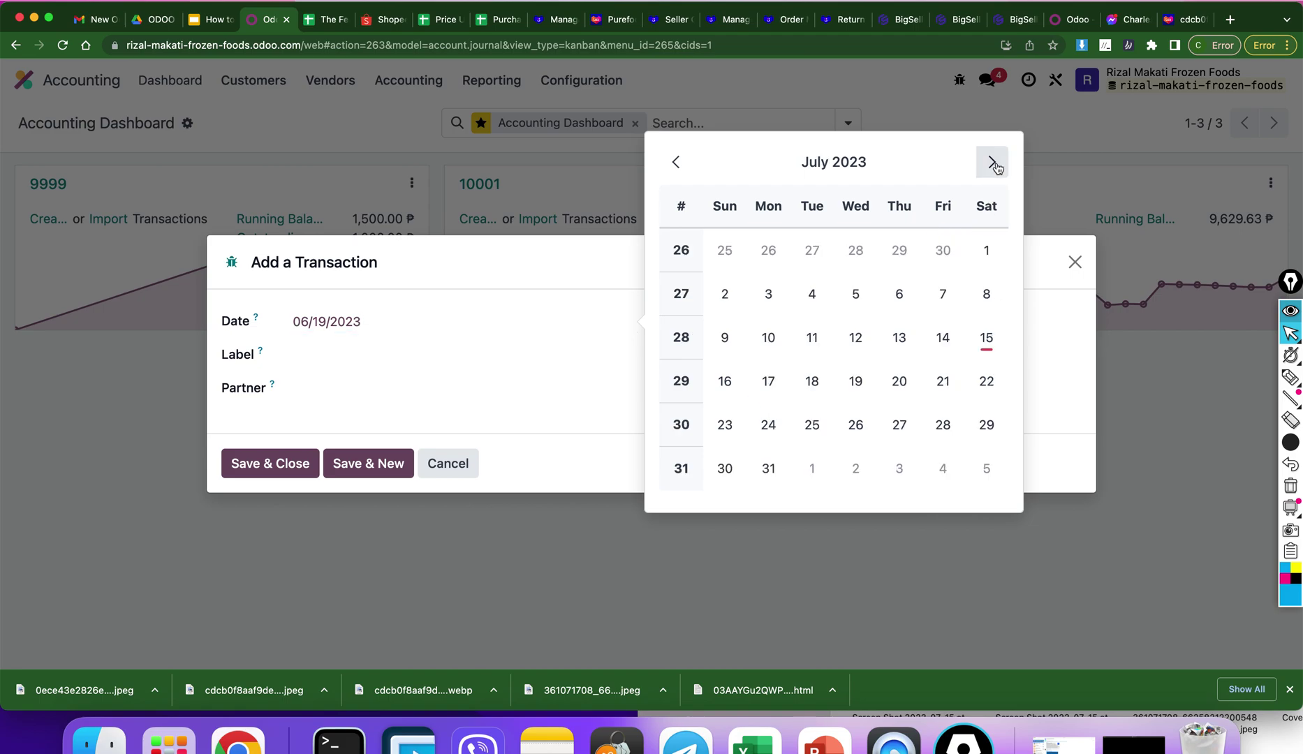
pyautogui.click(997, 327)
pyautogui.click(817, 330)
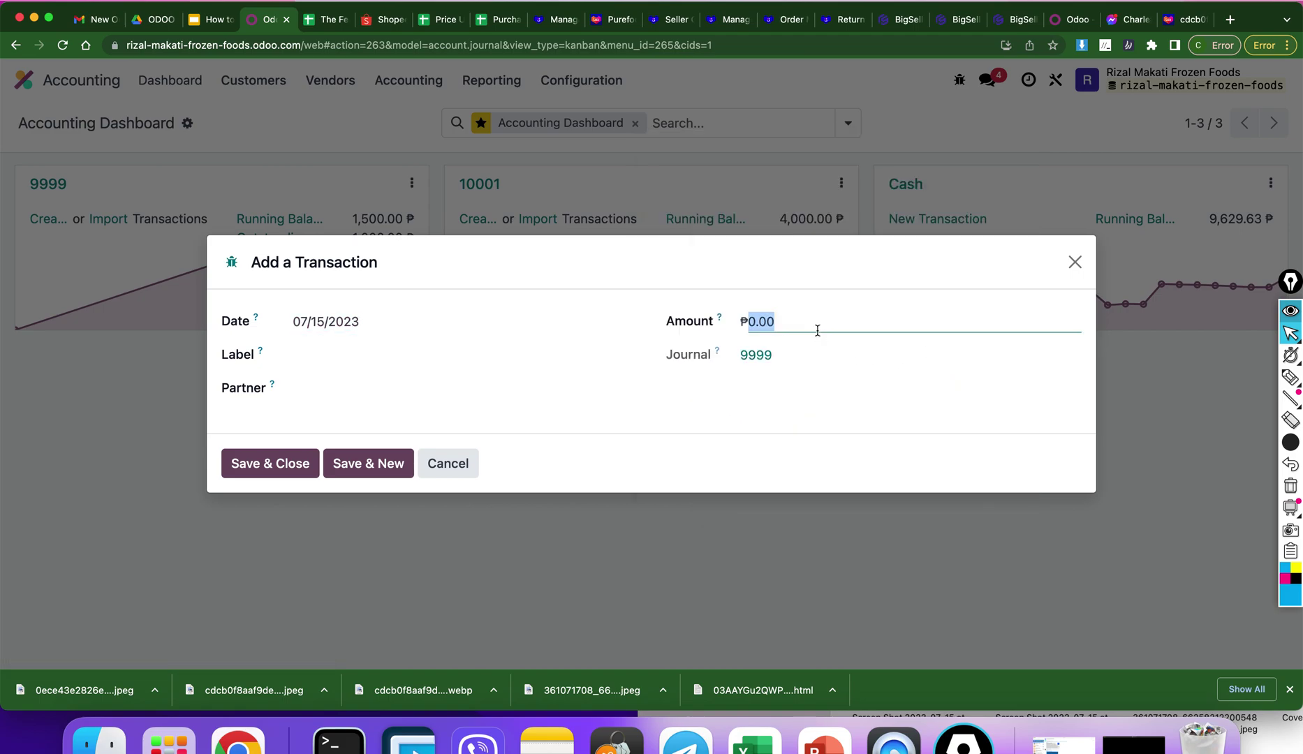
pyautogui.write('1000')
pyautogui.click(714, 382)
# Label the 9999 transaction "Tranfer 1000 from Cash to 9999", leave the partner empty, and save and close it
pyautogui.click(355, 358)
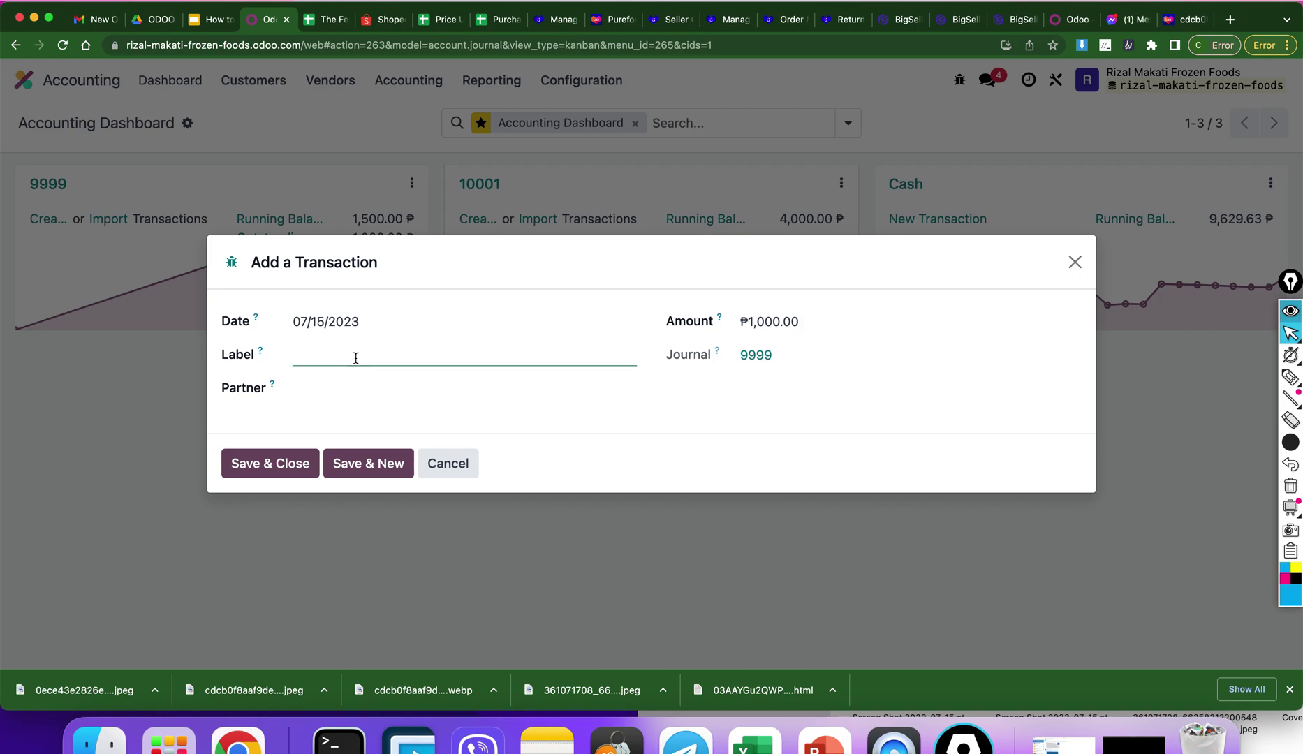
pyautogui.write('N')
pyautogui.press('BackSpace')
pyautogui.write('Tranfer 10000 from Cash to 9999')
pyautogui.click(312, 383)
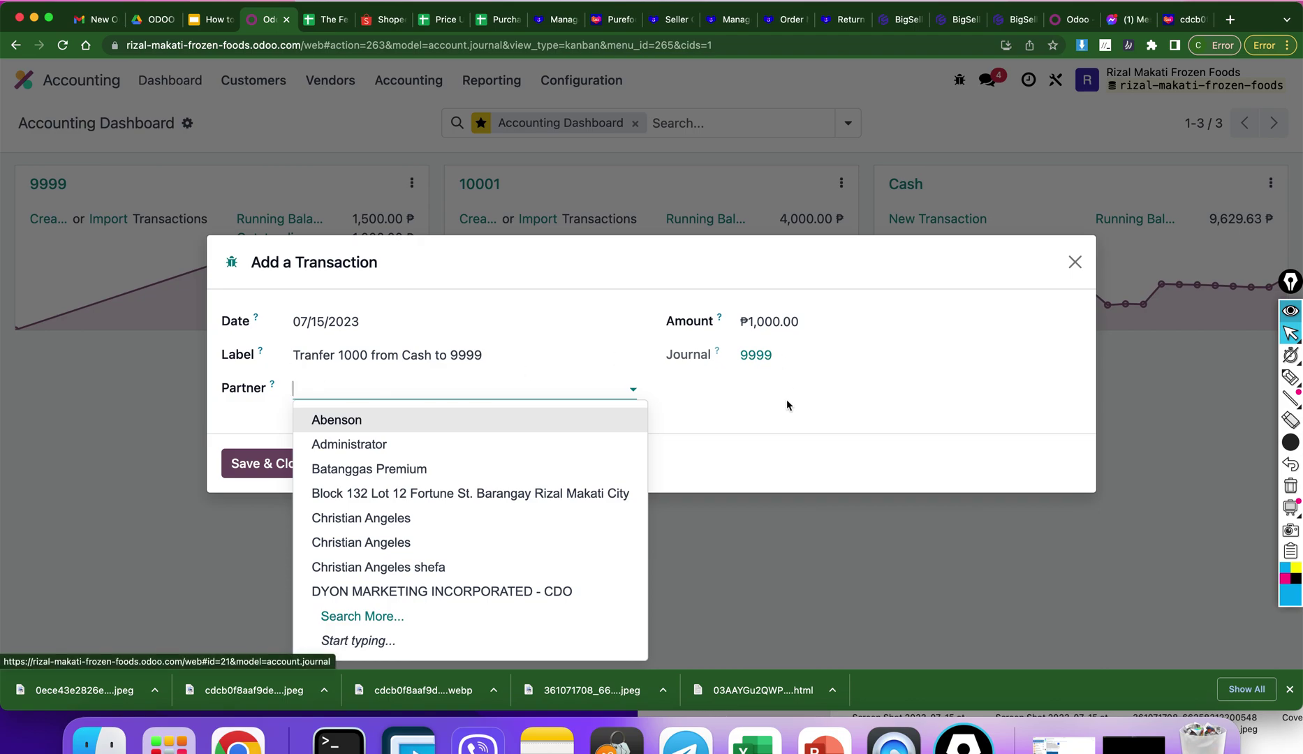
pyautogui.click(788, 405)
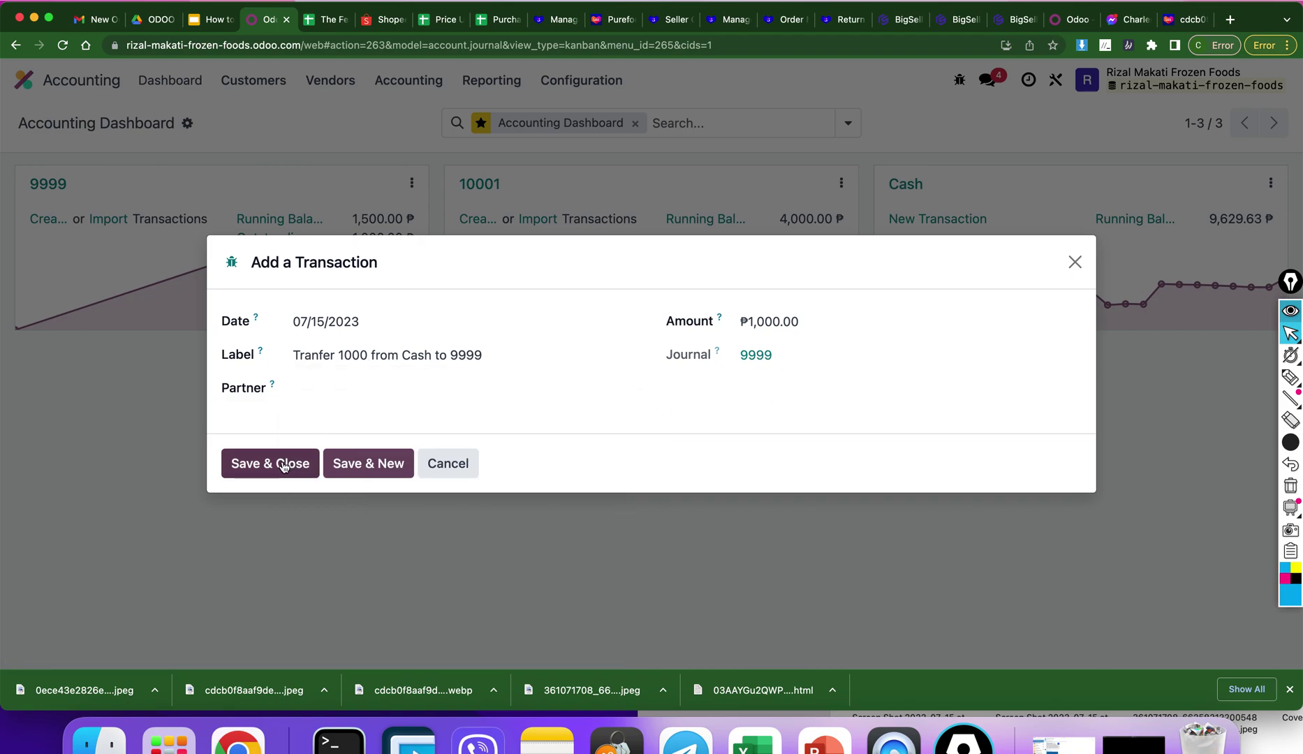
pyautogui.click(340, 386)
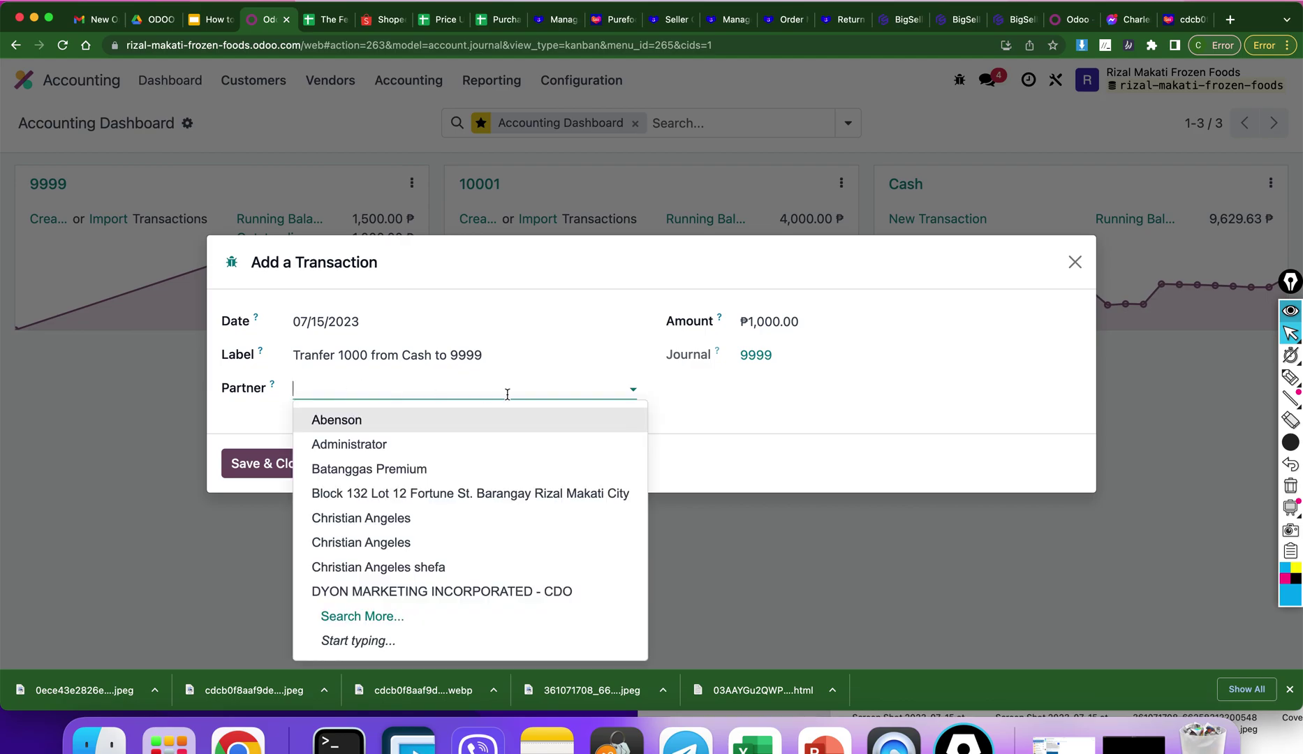
pyautogui.click(754, 452)
pyautogui.click(274, 464)
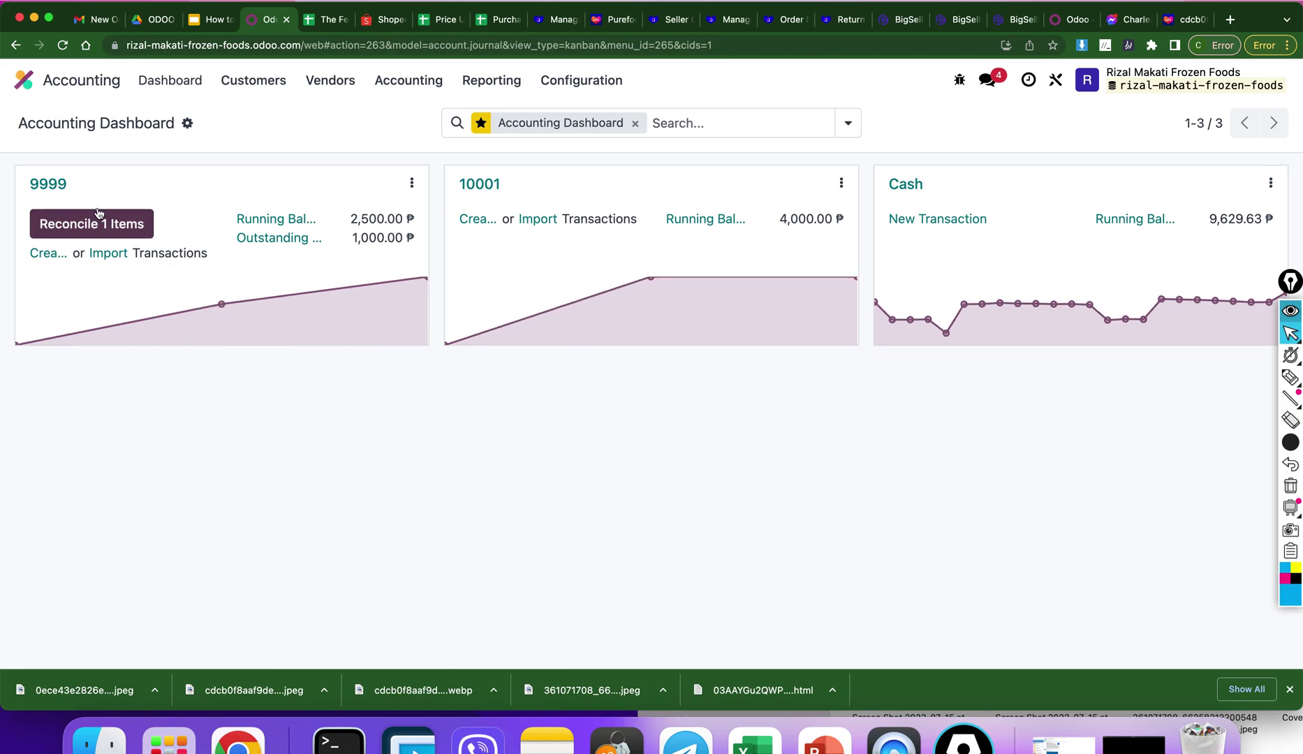
# Reconcile the new 9999 transaction with the existing "Transfer to 9999" outstanding receipt entry and validate the match
pyautogui.click(93, 235)
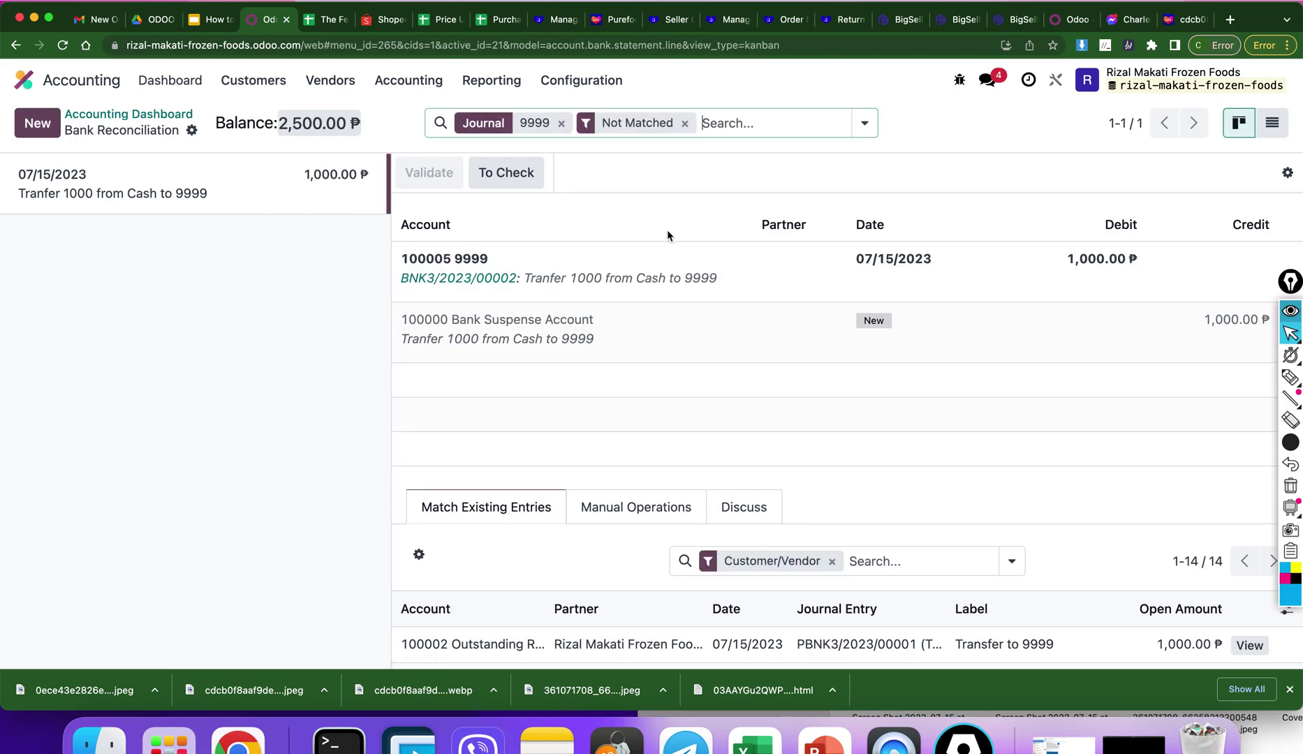
pyautogui.scroll(-3, 790, 418)
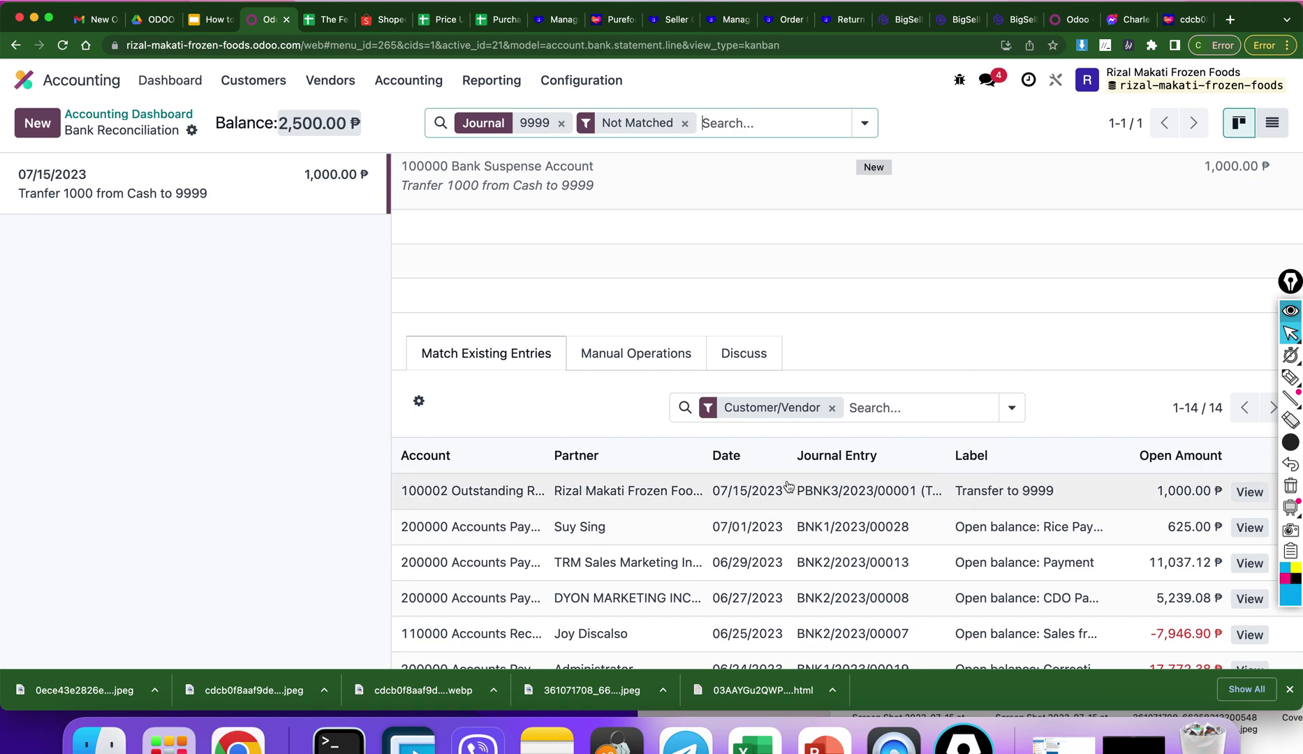
pyautogui.click(986, 496)
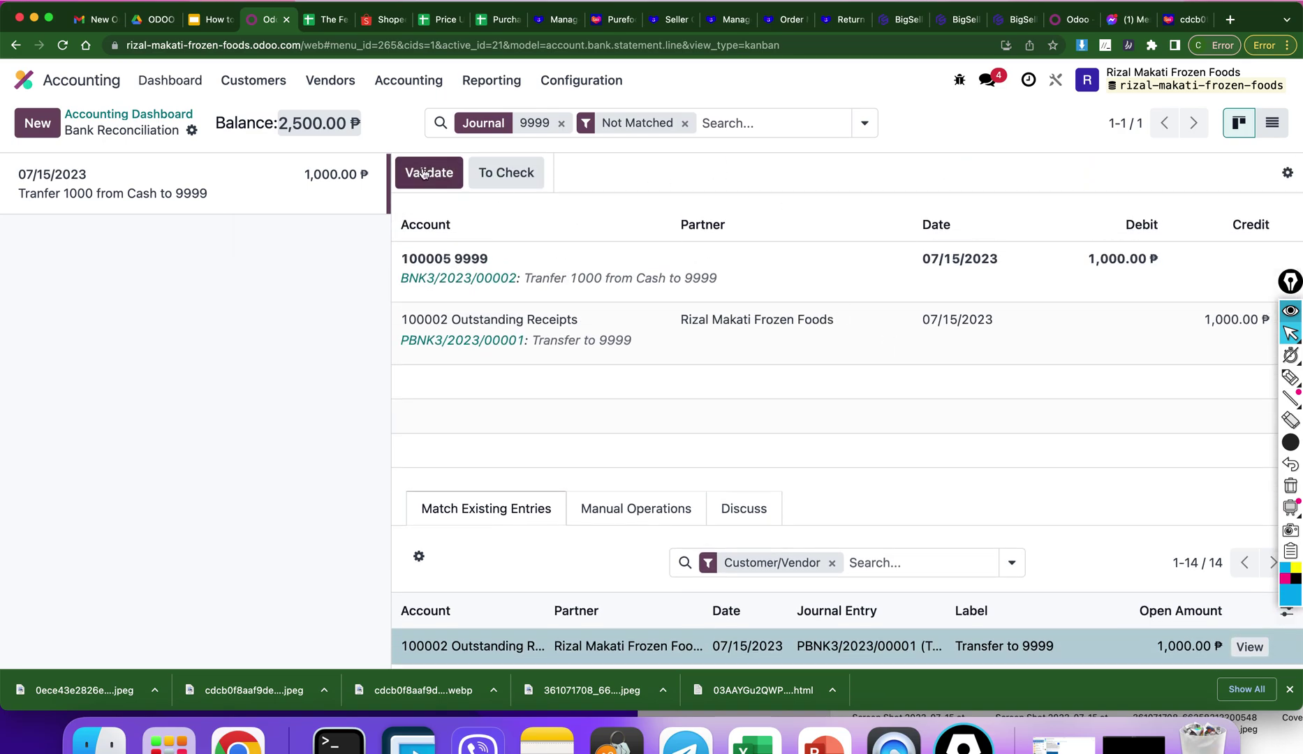
pyautogui.click(448, 172)
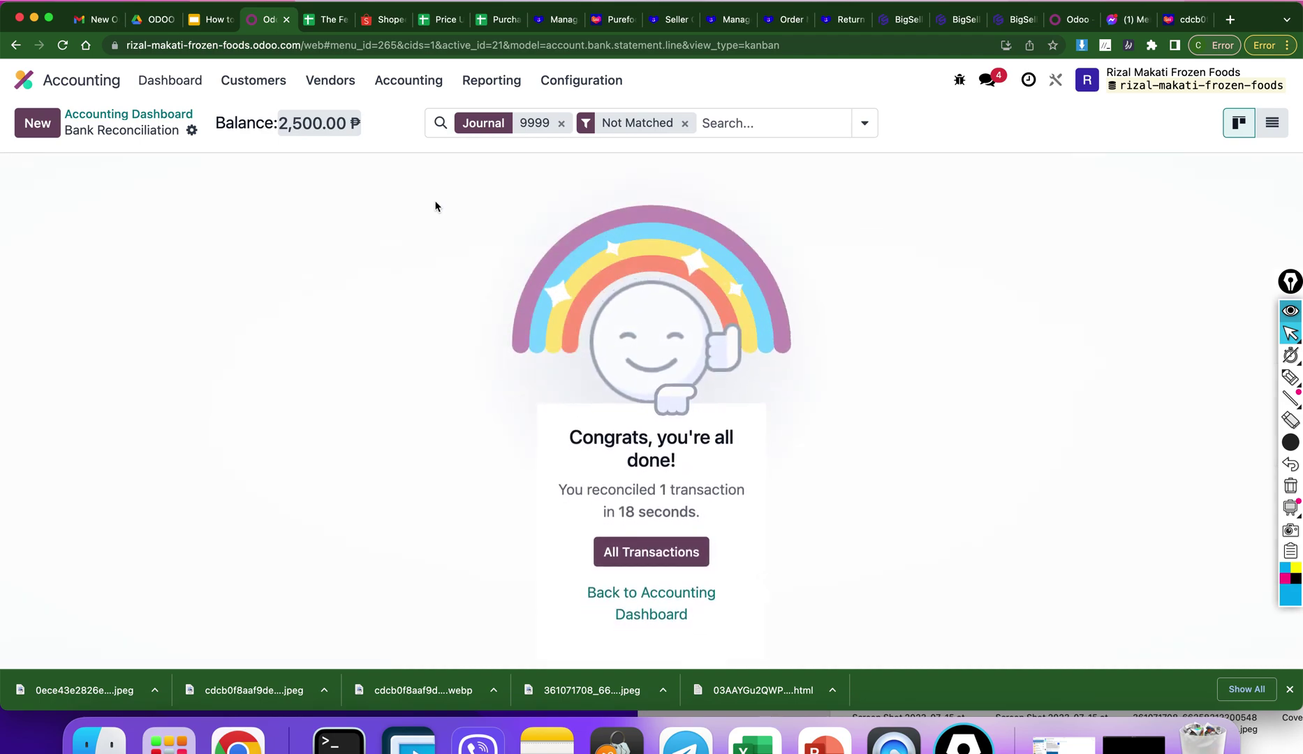
# Return to the accounting dashboard and examine journal 9999's running balance in the general ledger
pyautogui.click(165, 115)
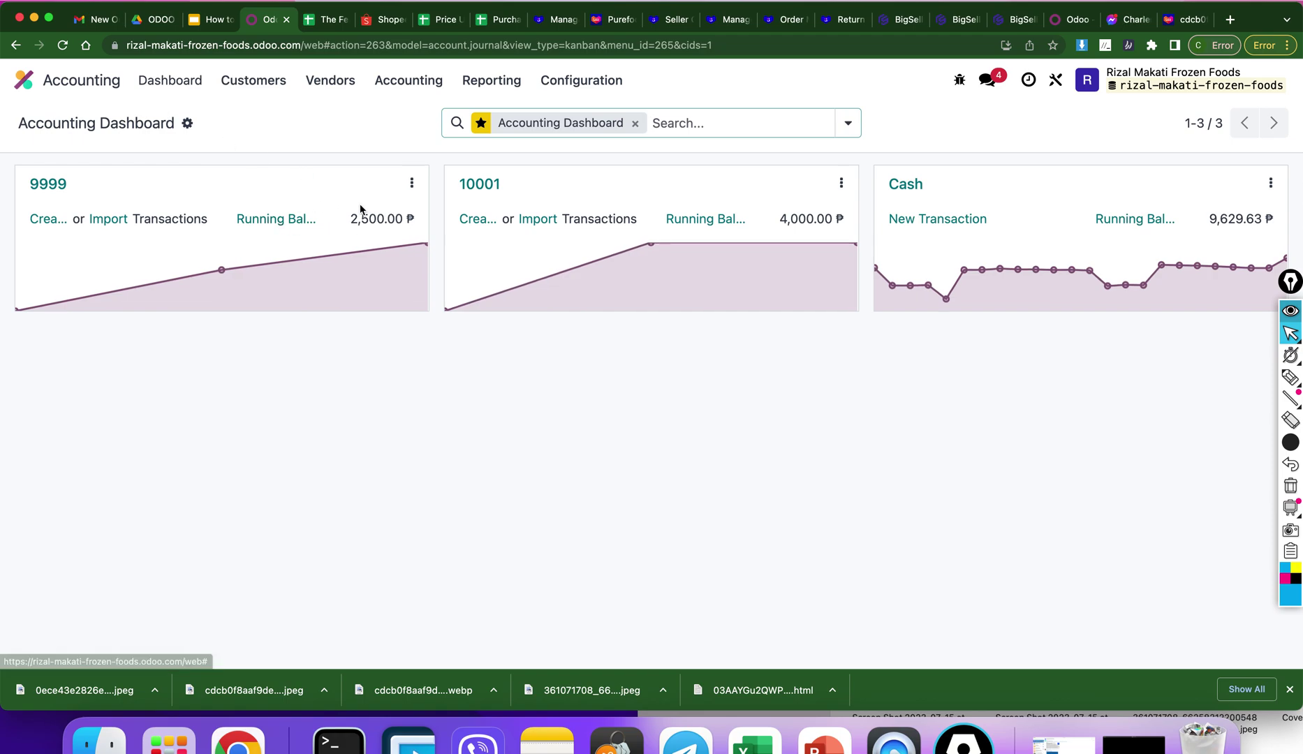
pyautogui.click(273, 221)
pyautogui.click(155, 264)
pyautogui.scroll(-1, 791, 337)
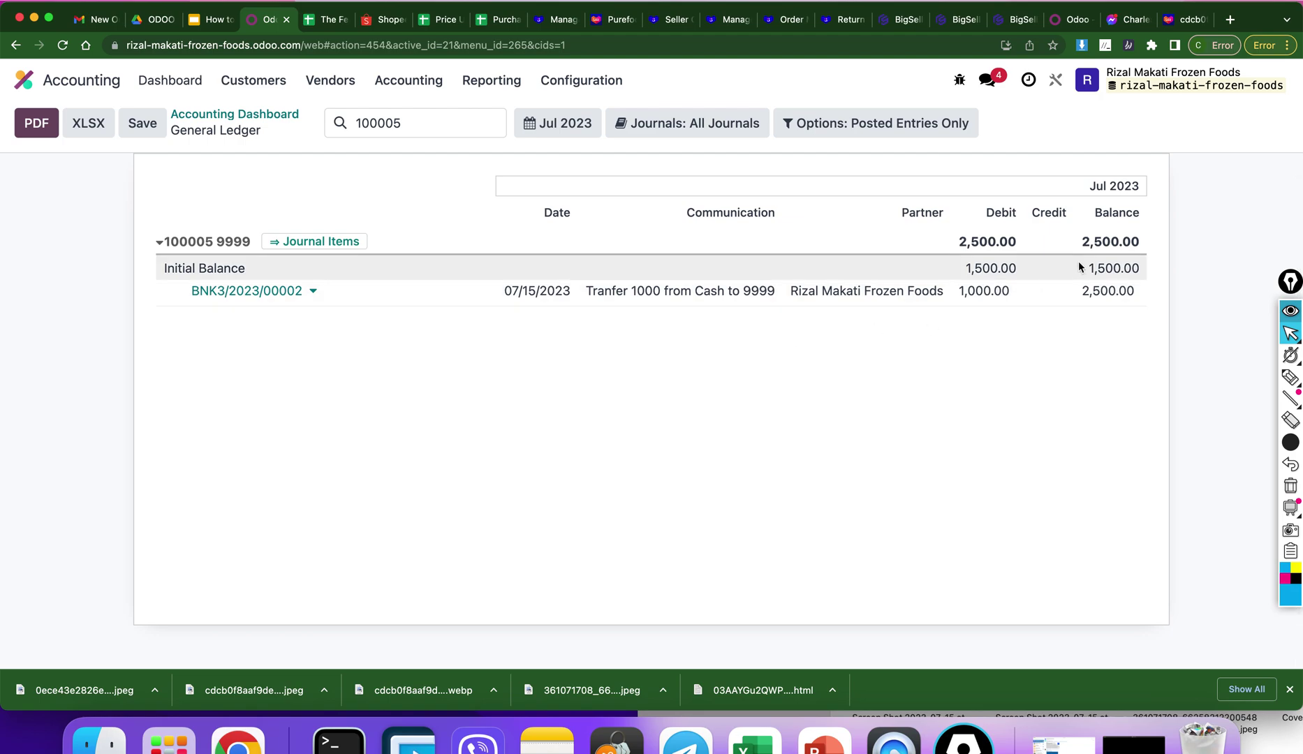
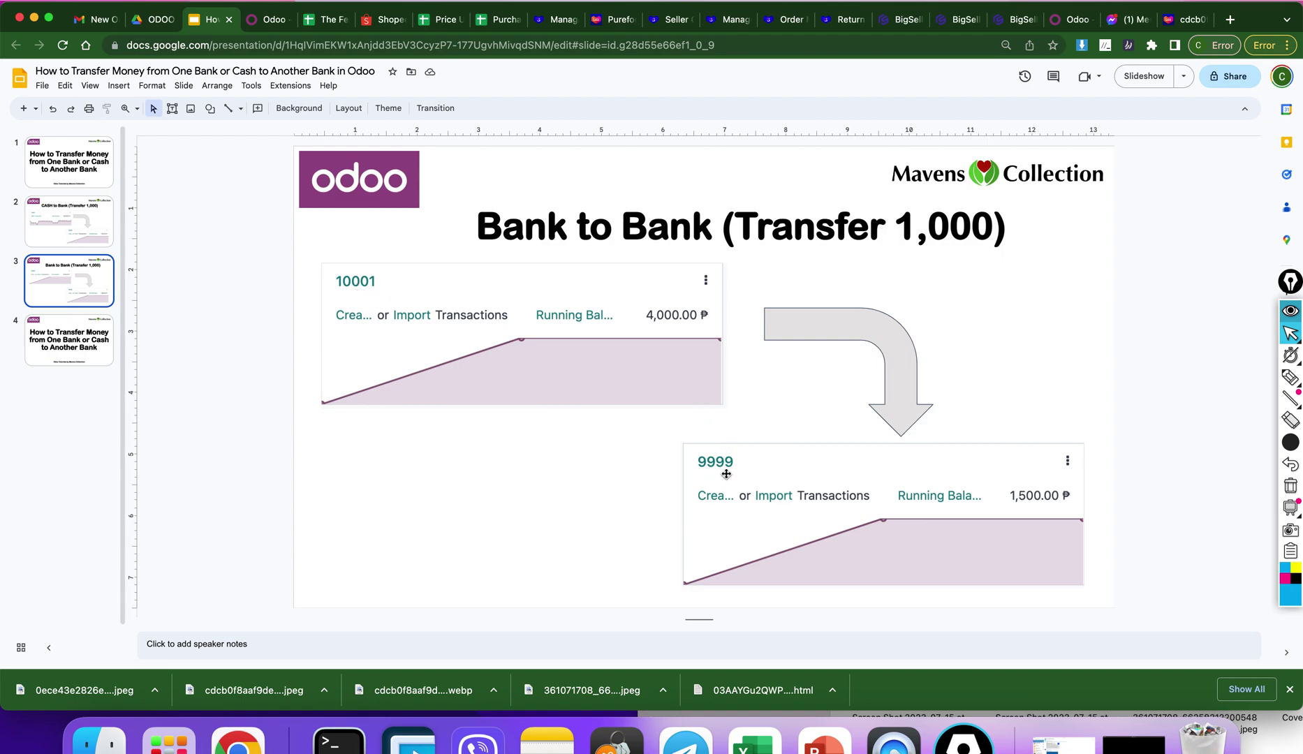
# Switch back to the Odoo dashboard and create an internal transfer from journal 10001 with 9999 as the destination journal
pyautogui.click(267, 21)
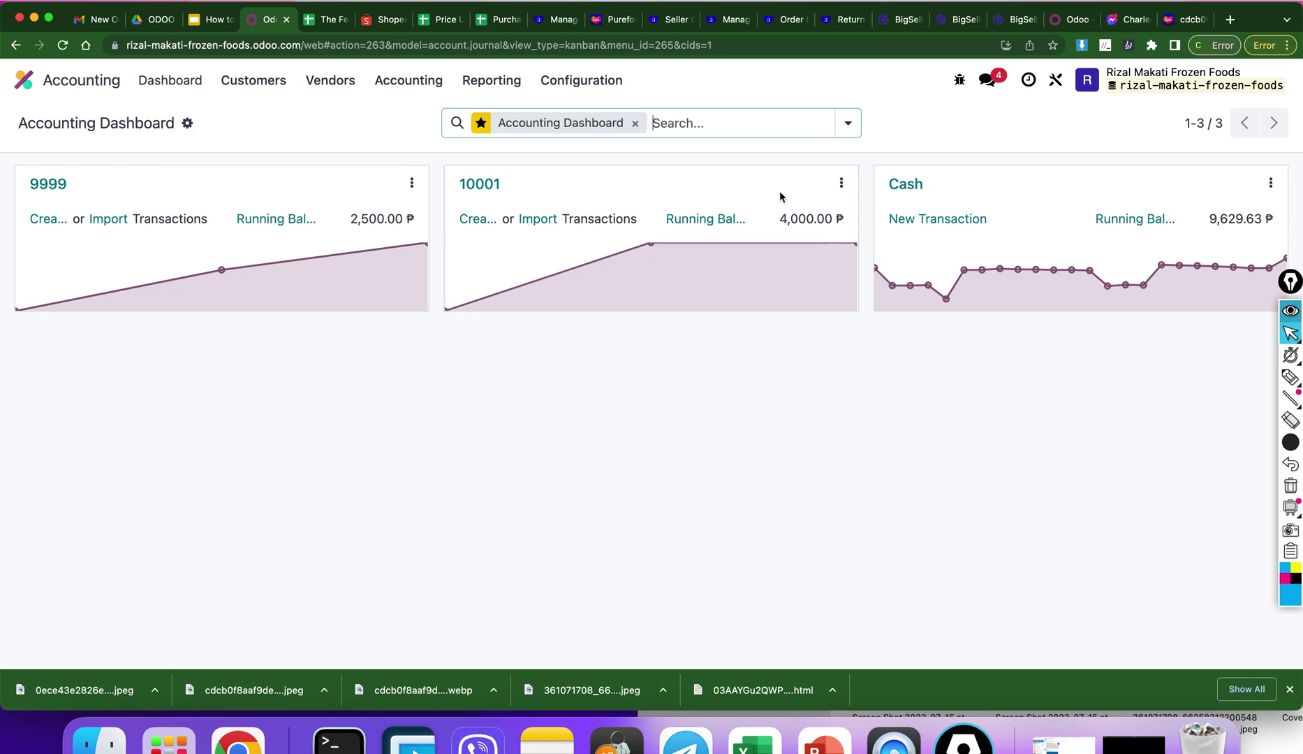
pyautogui.click(842, 183)
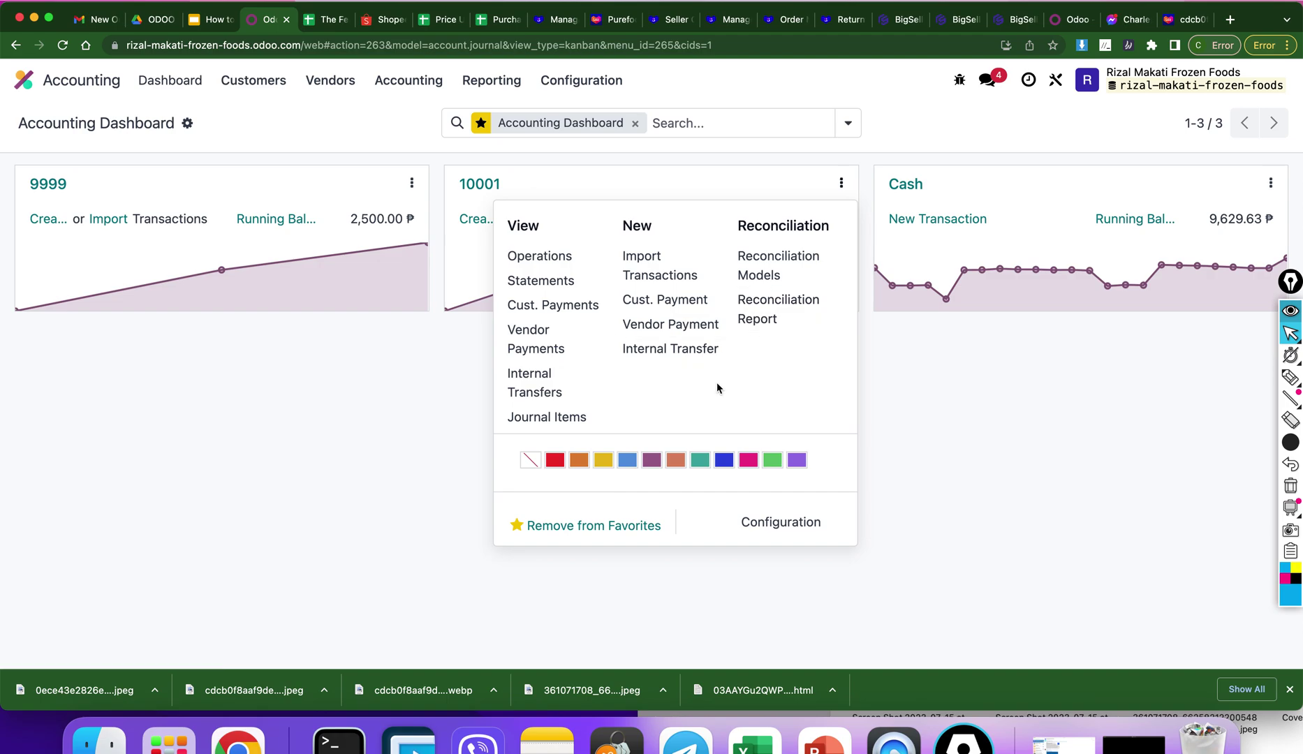
pyautogui.click(688, 350)
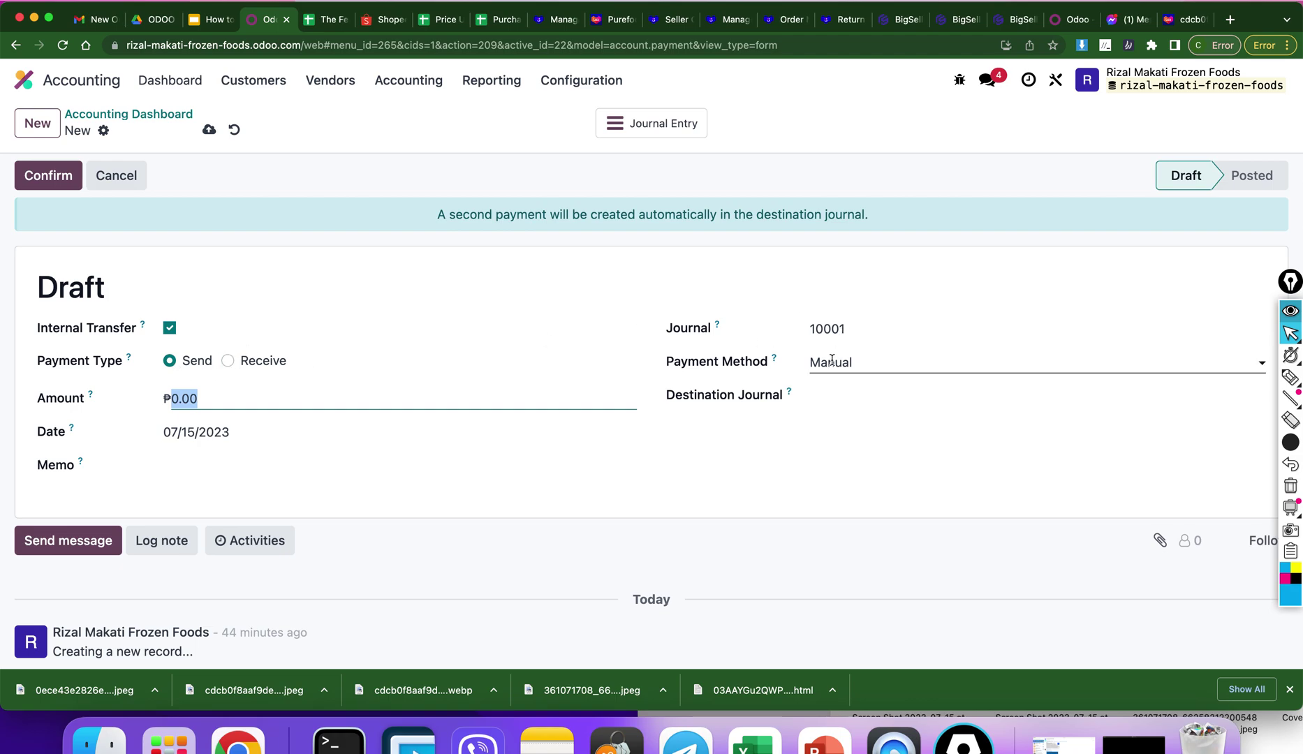
pyautogui.click(835, 396)
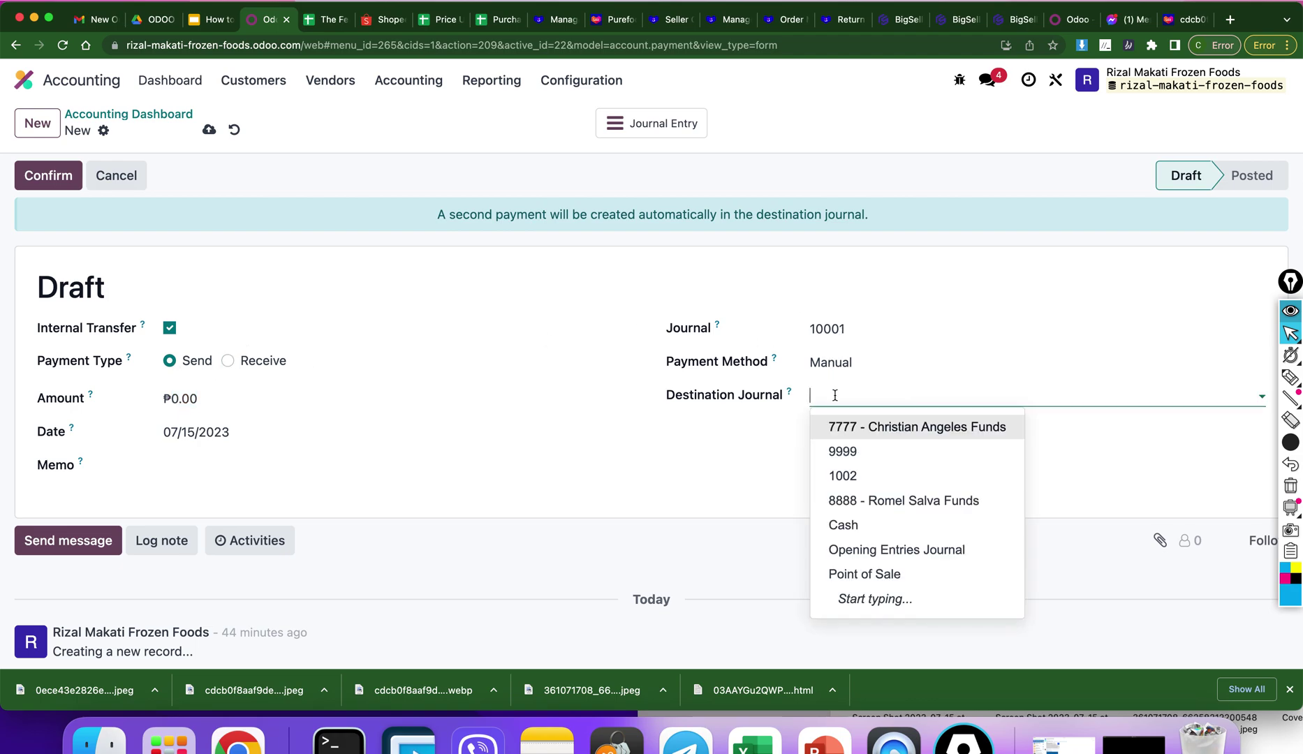
pyautogui.click(843, 454)
# Set the transfer amount to 1000 and the memo to "Transfer 1000 from 10001 to 9999", and confirm the payment
pyautogui.click(220, 399)
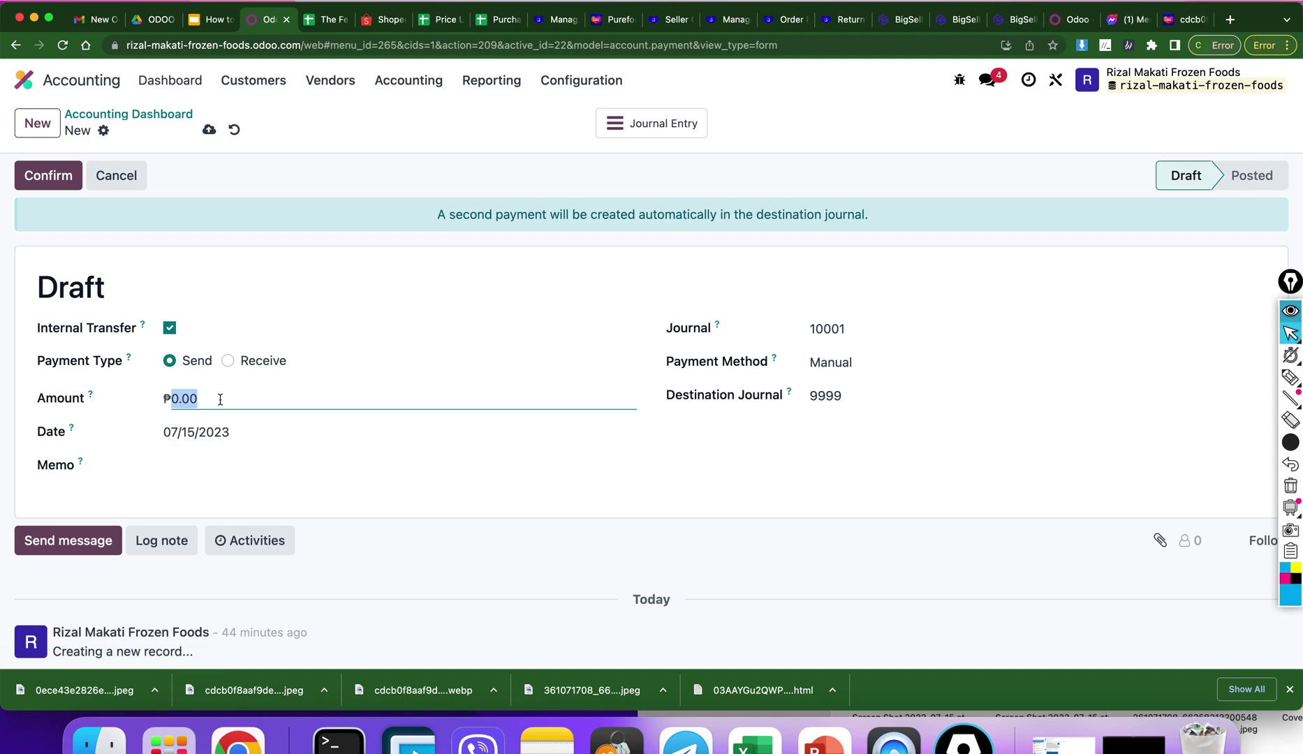
pyautogui.write('1000')
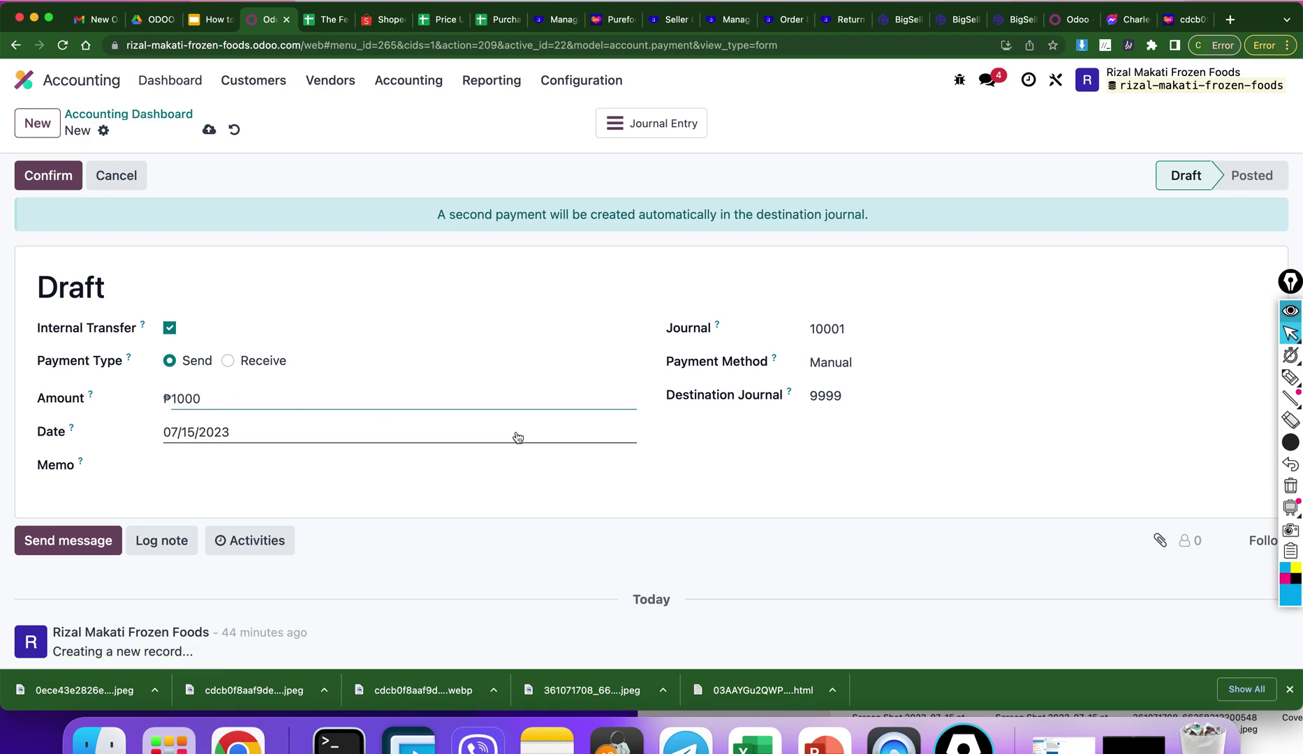
pyautogui.click(724, 462)
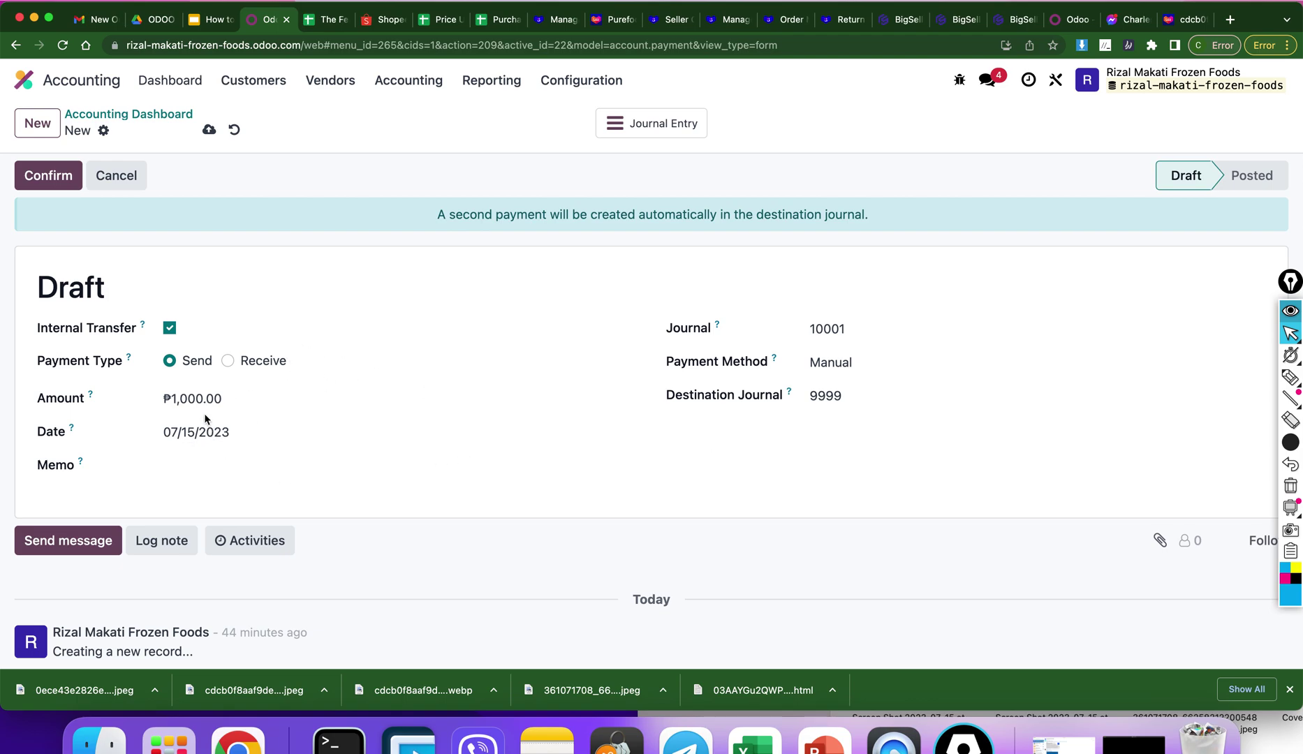
pyautogui.click(236, 459)
pyautogui.write('Trans ')
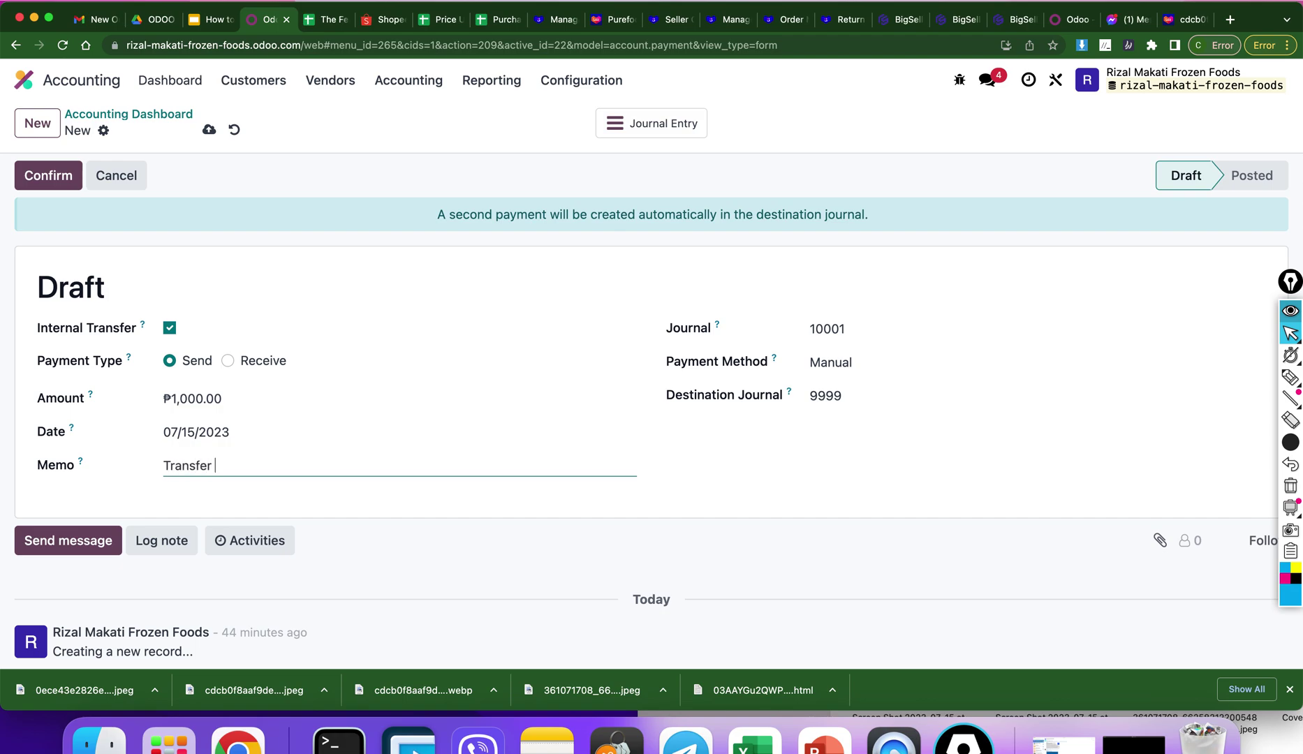
pyautogui.write('er 1000 from 100001 to ')
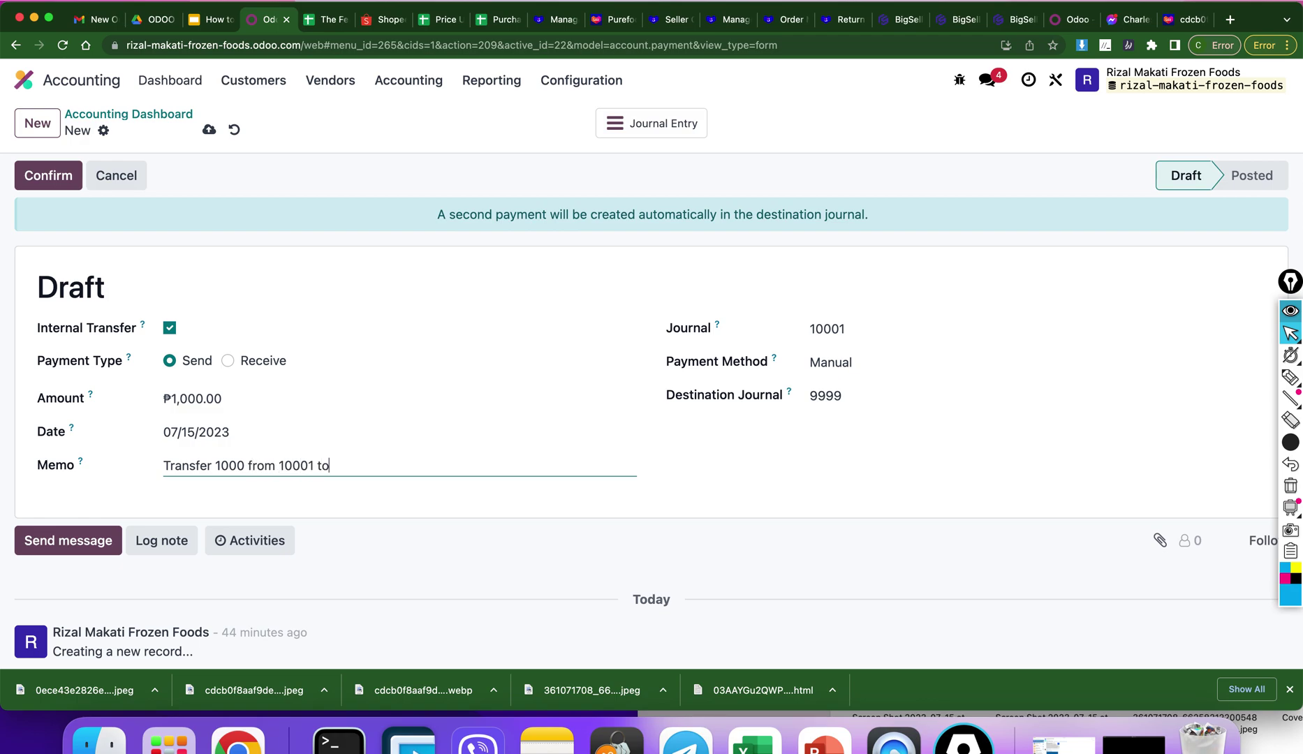
pyautogui.write('9999')
pyautogui.click(41, 176)
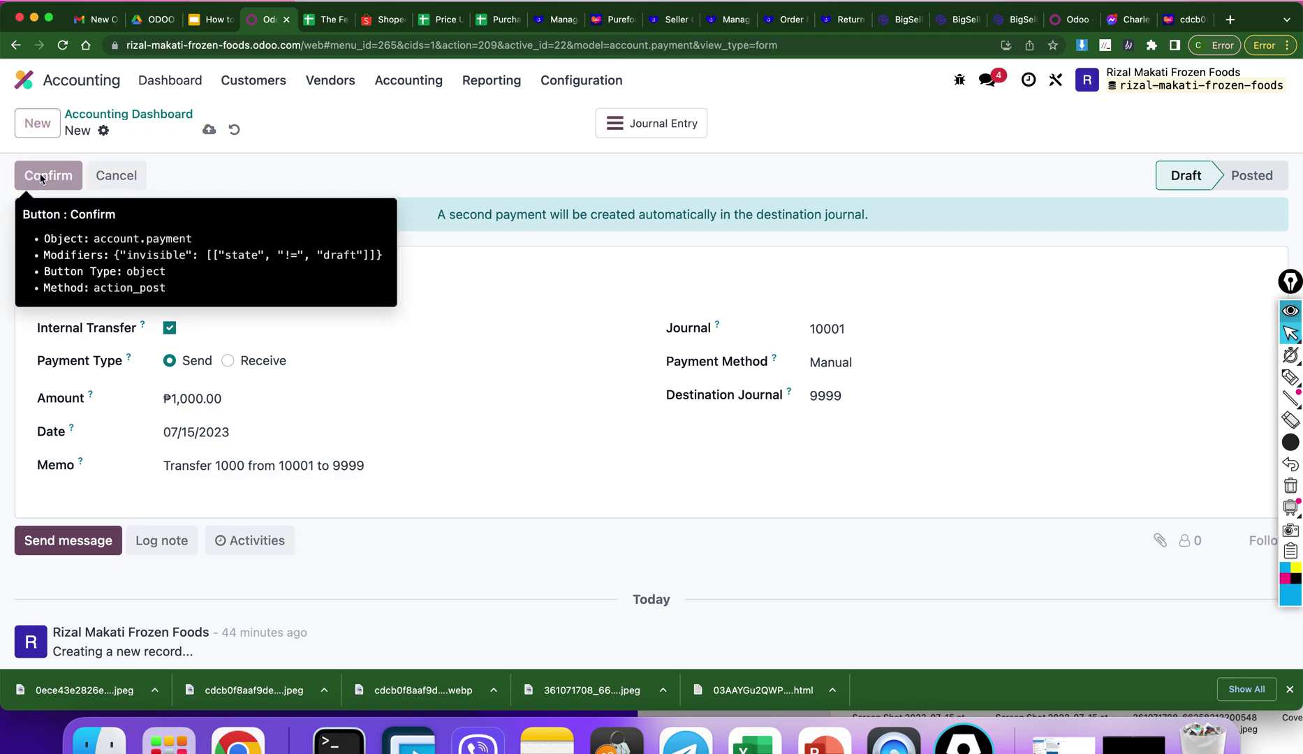
# Start a new transaction for bank journal 10001 from the accounting dashboard and date it 07/15/2023
pyautogui.click(162, 120)
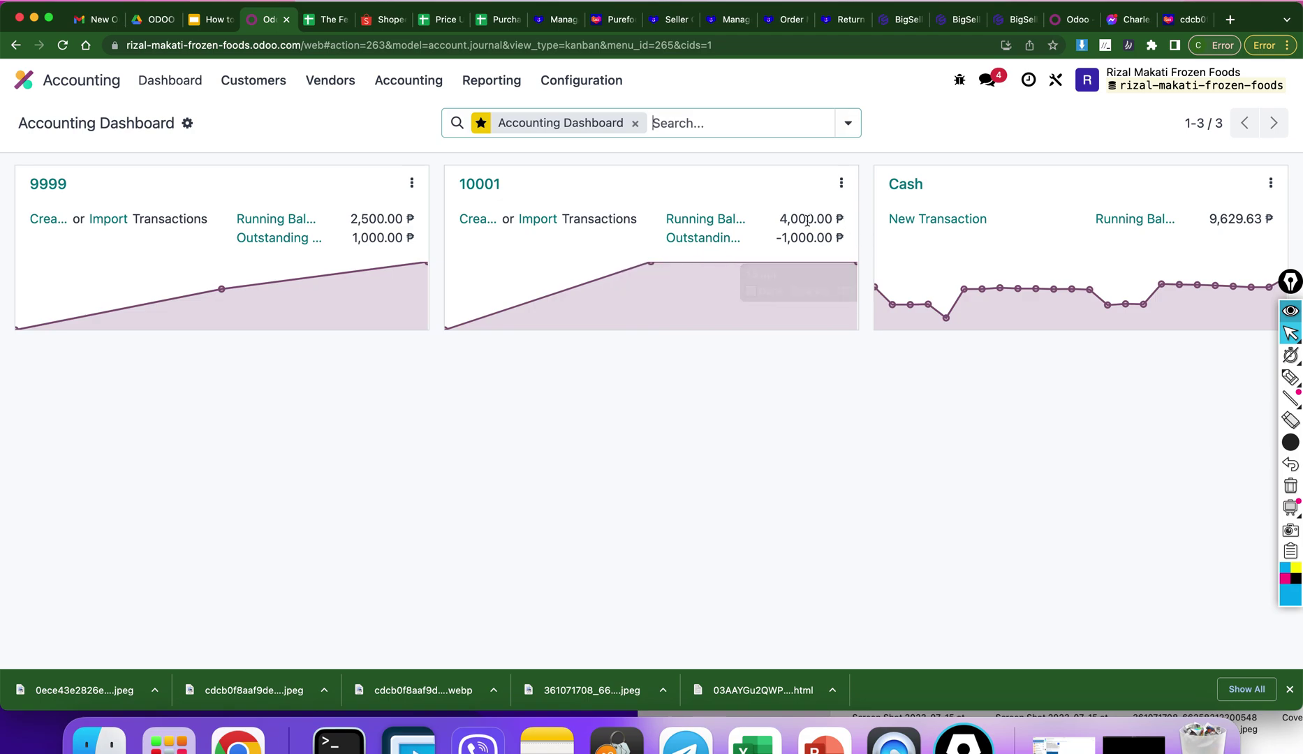
pyautogui.click(483, 220)
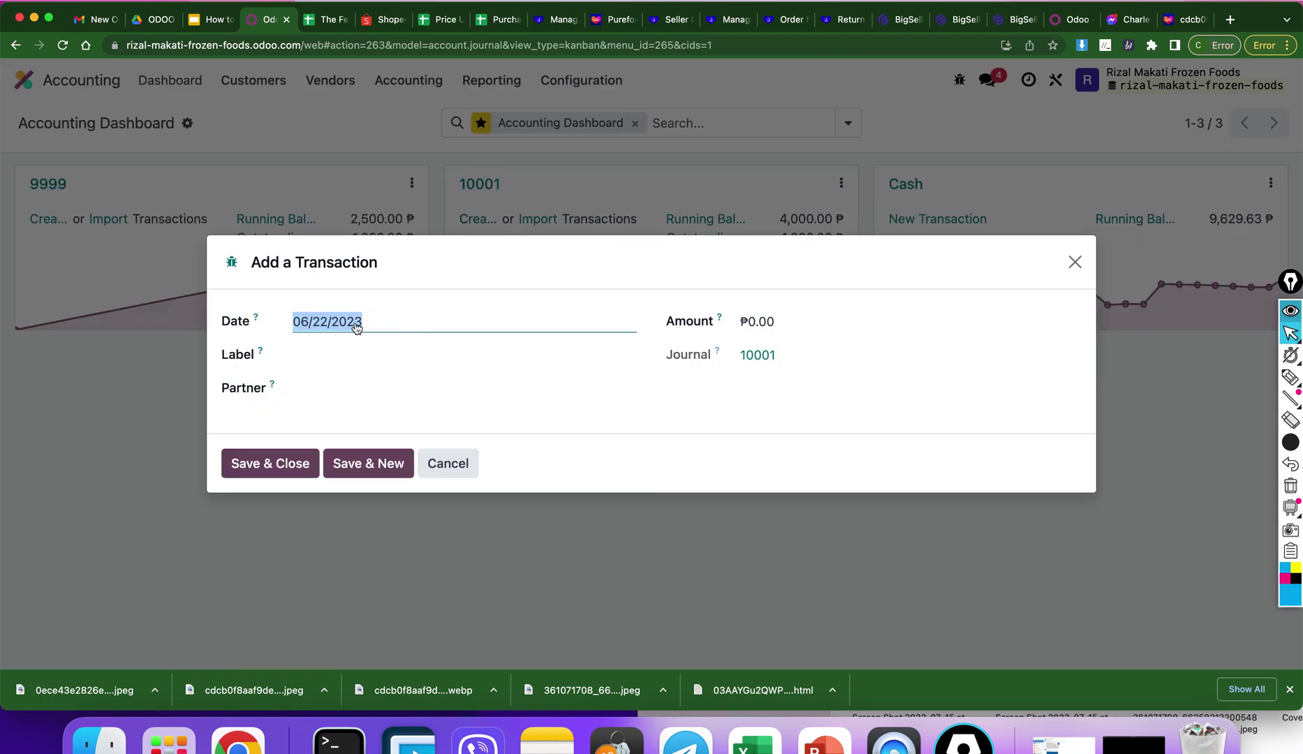
pyautogui.click(358, 322)
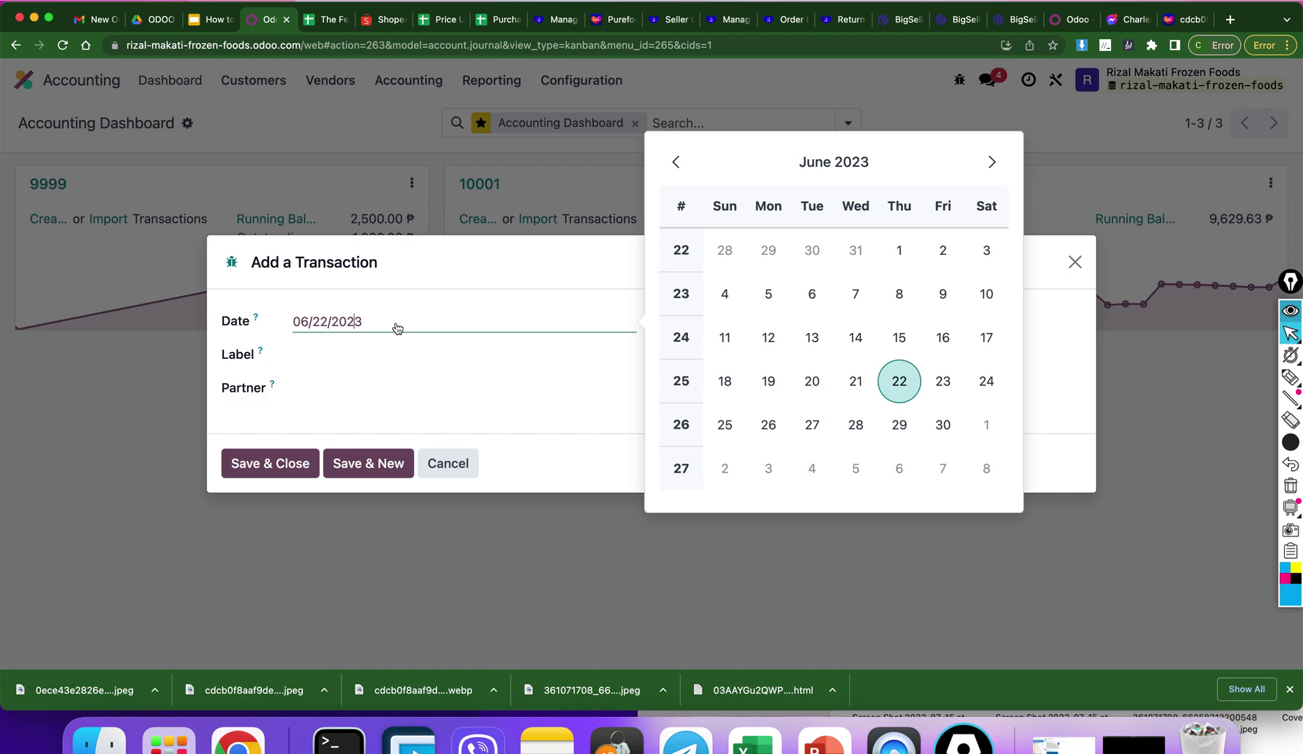
pyautogui.click(899, 337)
pyautogui.click(458, 321)
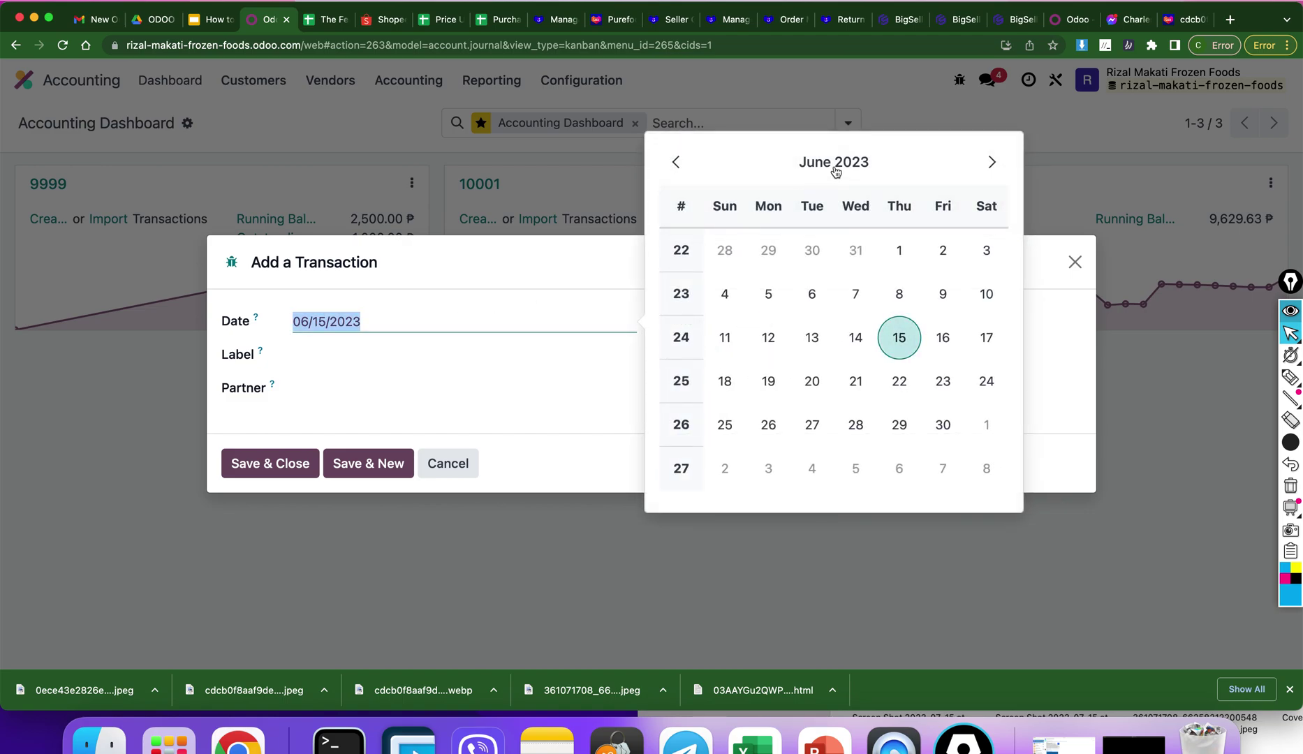
pyautogui.click(992, 162)
pyautogui.click(986, 337)
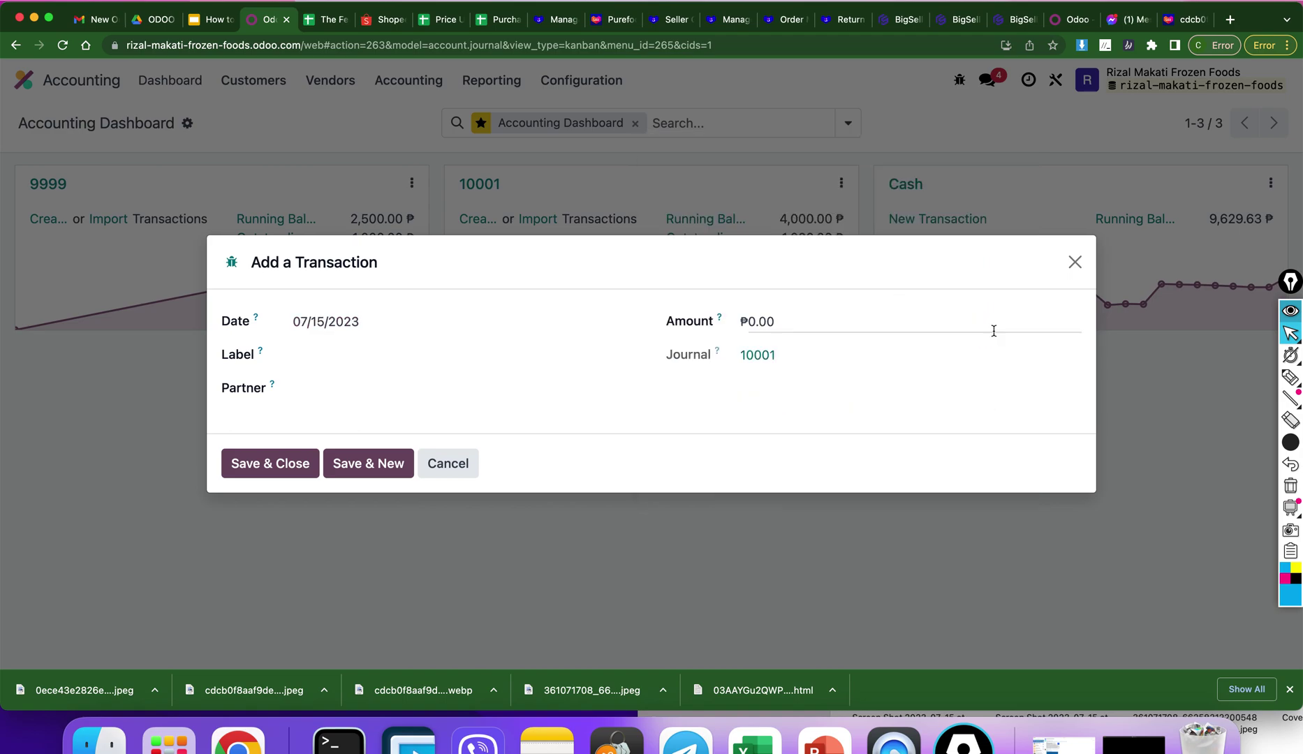
# Set the transaction amount to -1000 and the label to "transfer 1000 from 10001 to 9999", and save it
pyautogui.click(827, 323)
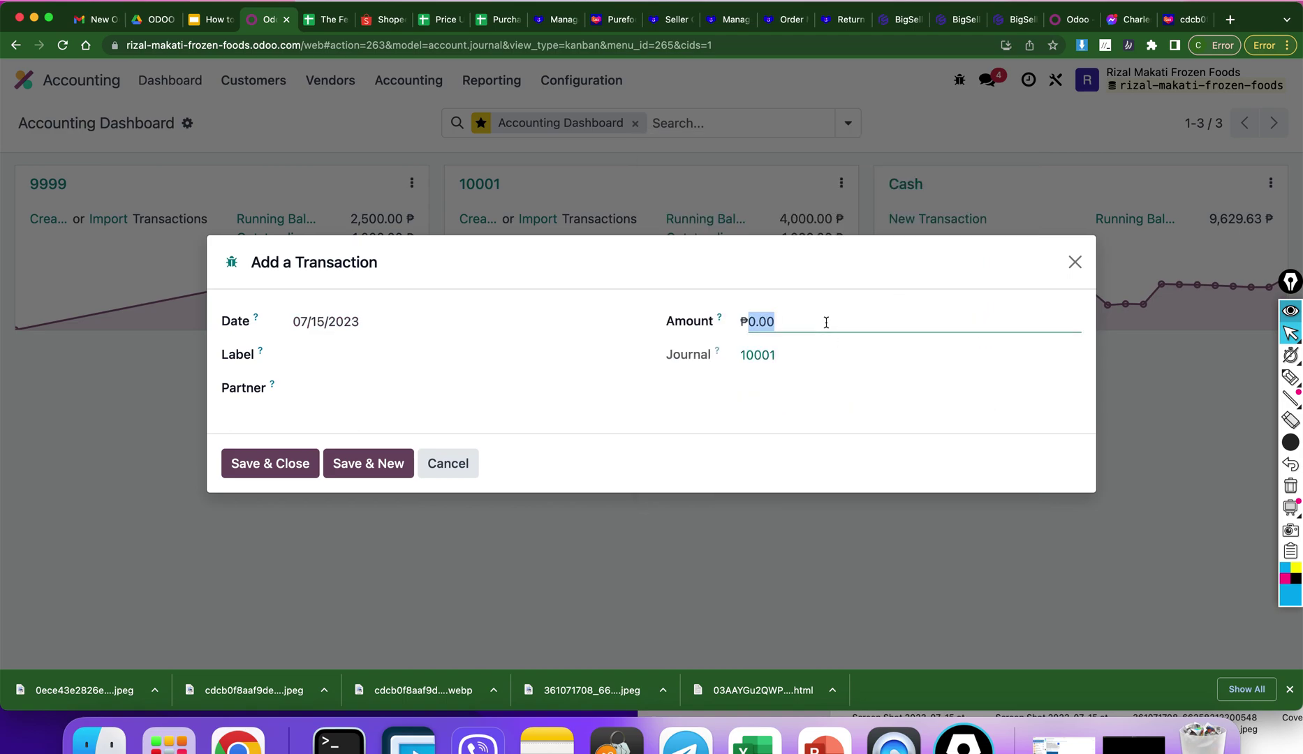
pyautogui.write('-1000')
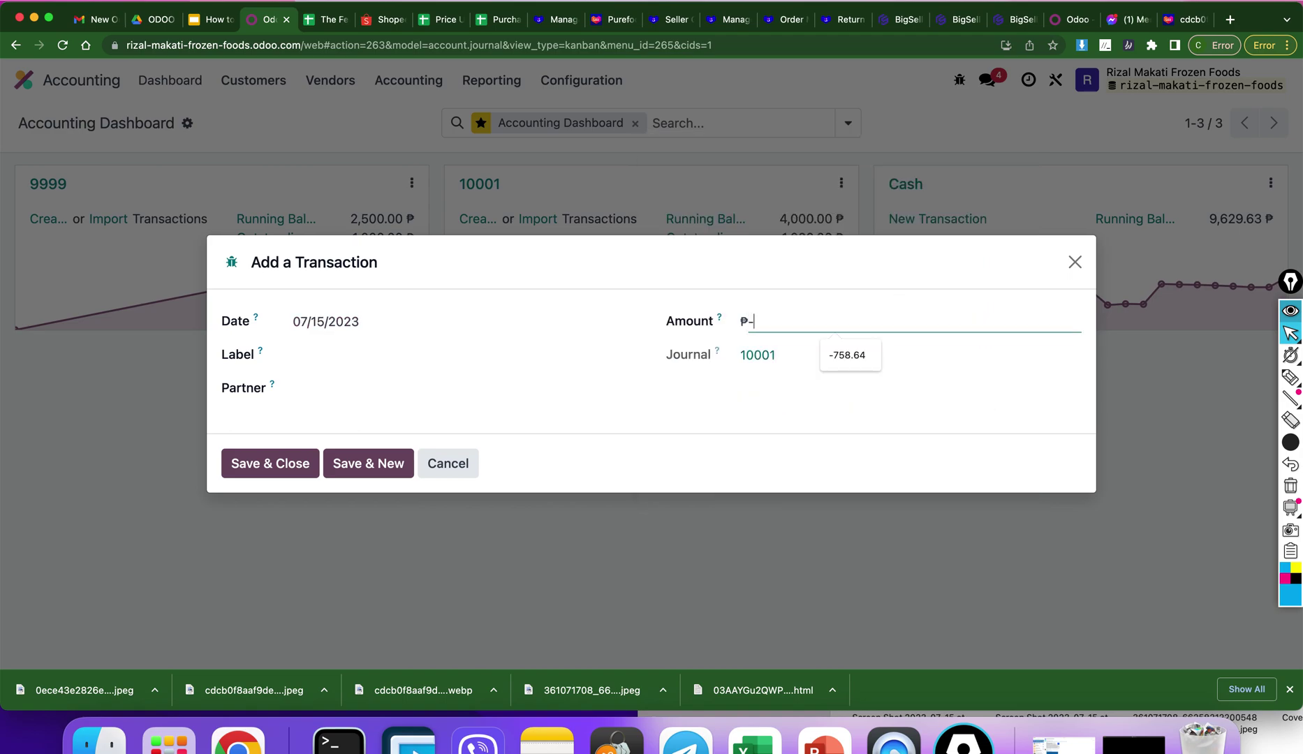
pyautogui.click(804, 416)
pyautogui.click(311, 352)
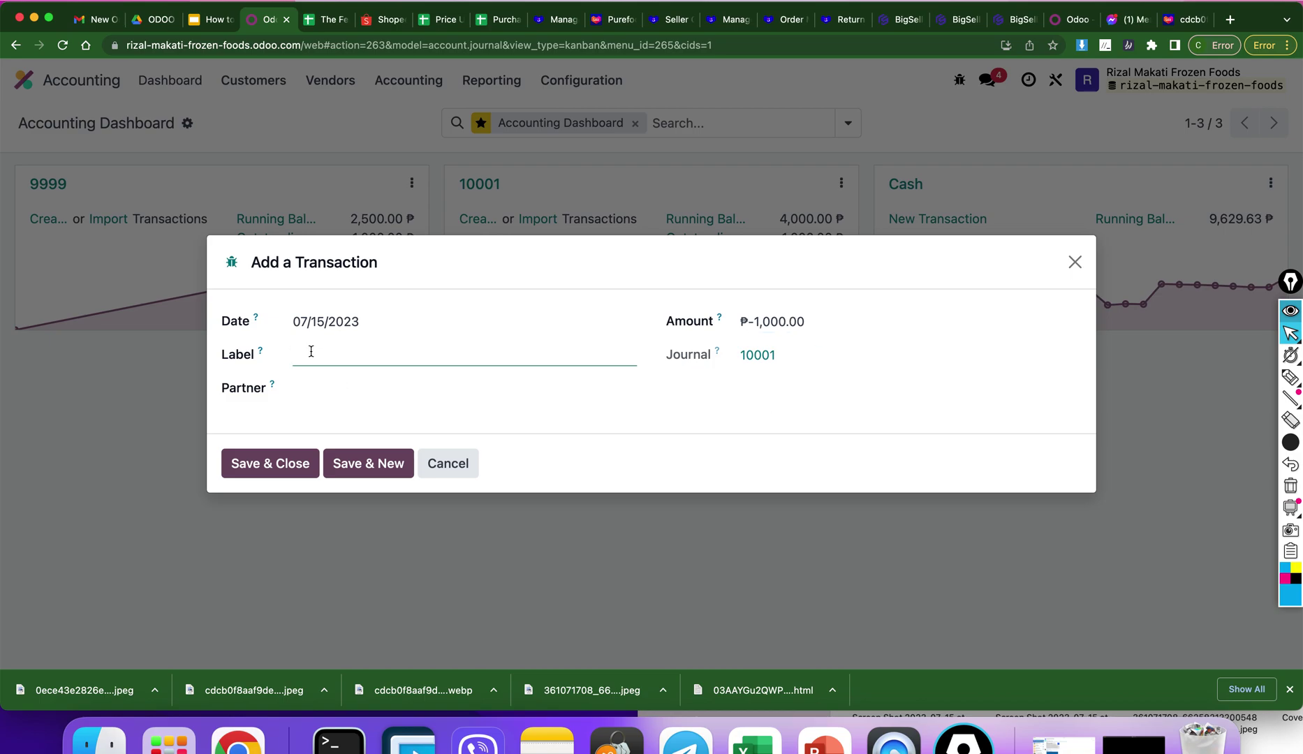
pyautogui.write('transfer 1000 from 1')
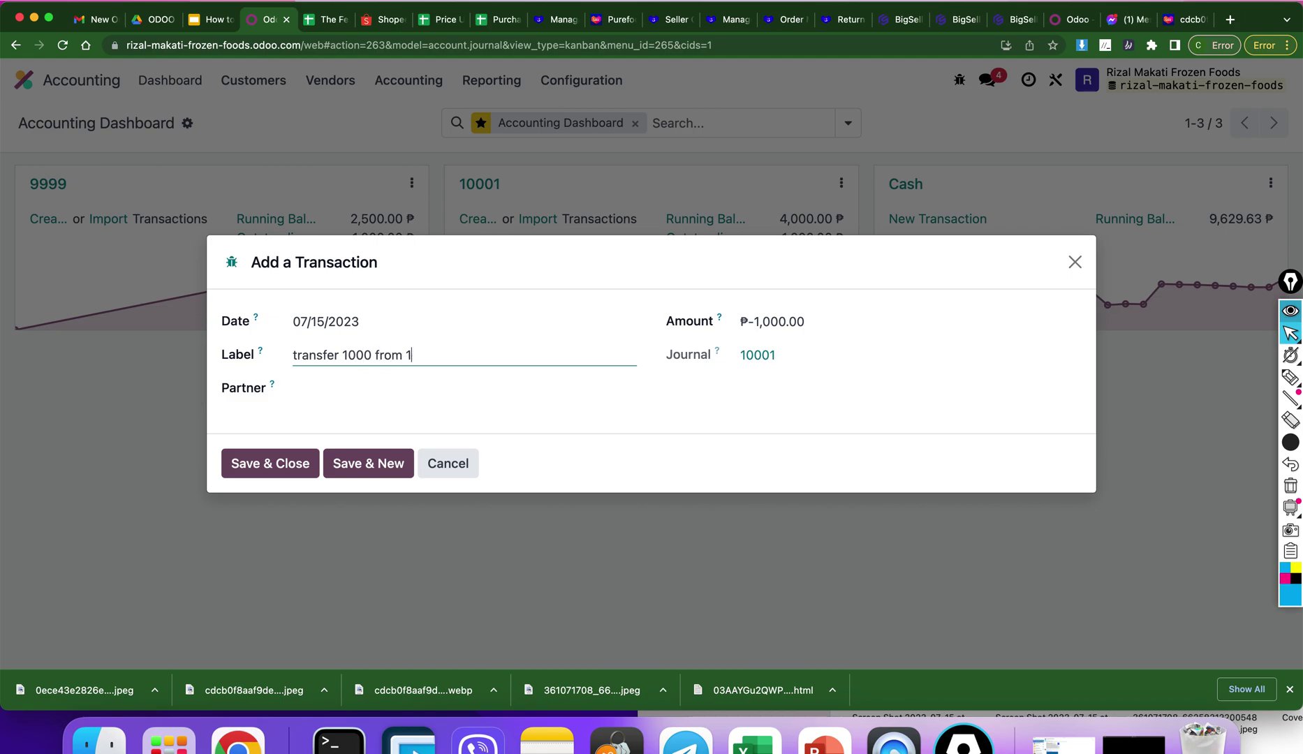
pyautogui.write('0001 to 9999')
pyautogui.click(258, 463)
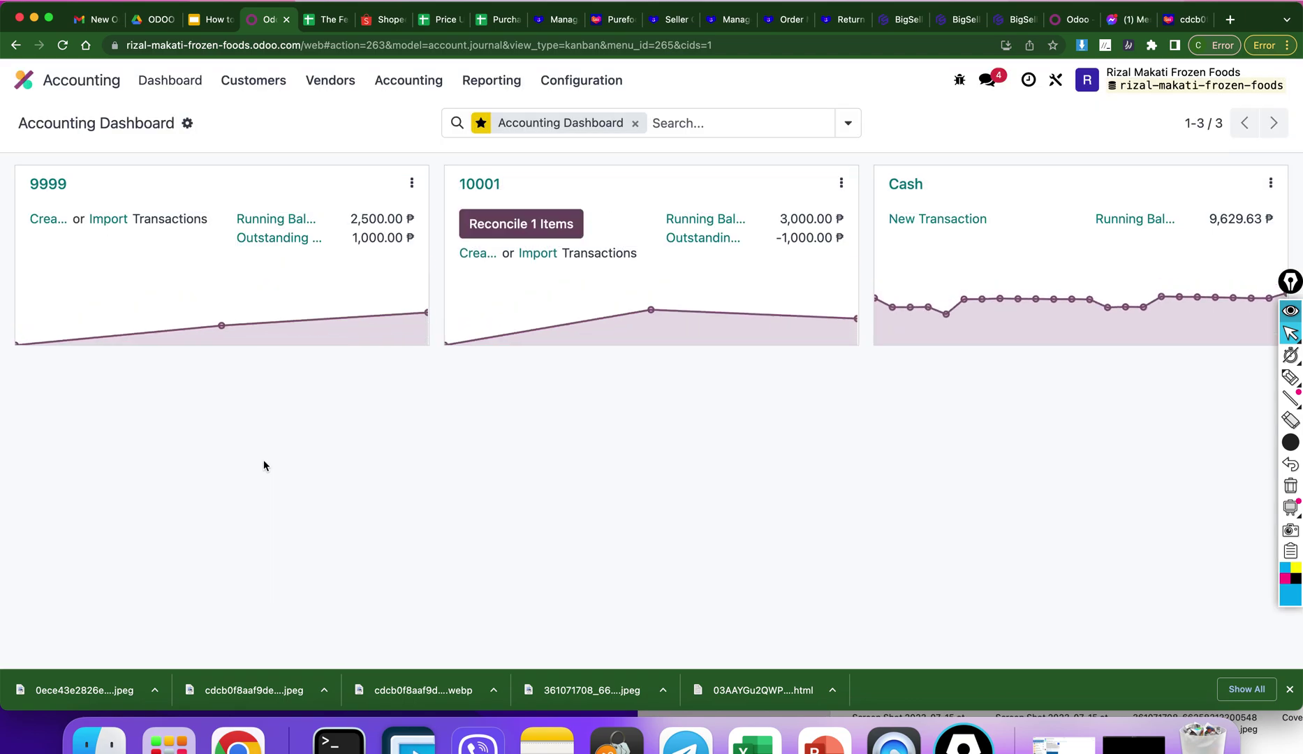
# Reconcile the open item in journal 10001 with the "Transfer from 10001" outstanding payment and validate the match
pyautogui.click(517, 225)
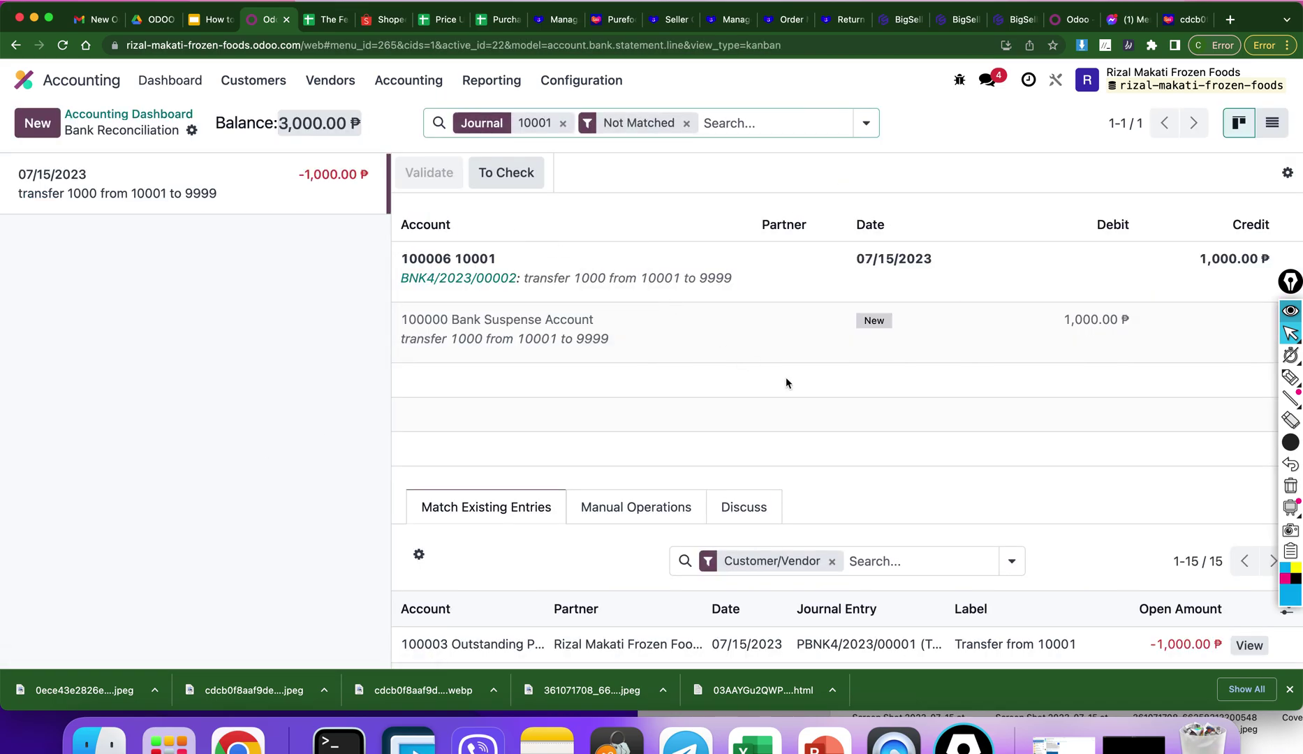
pyautogui.scroll(-3, 901, 405)
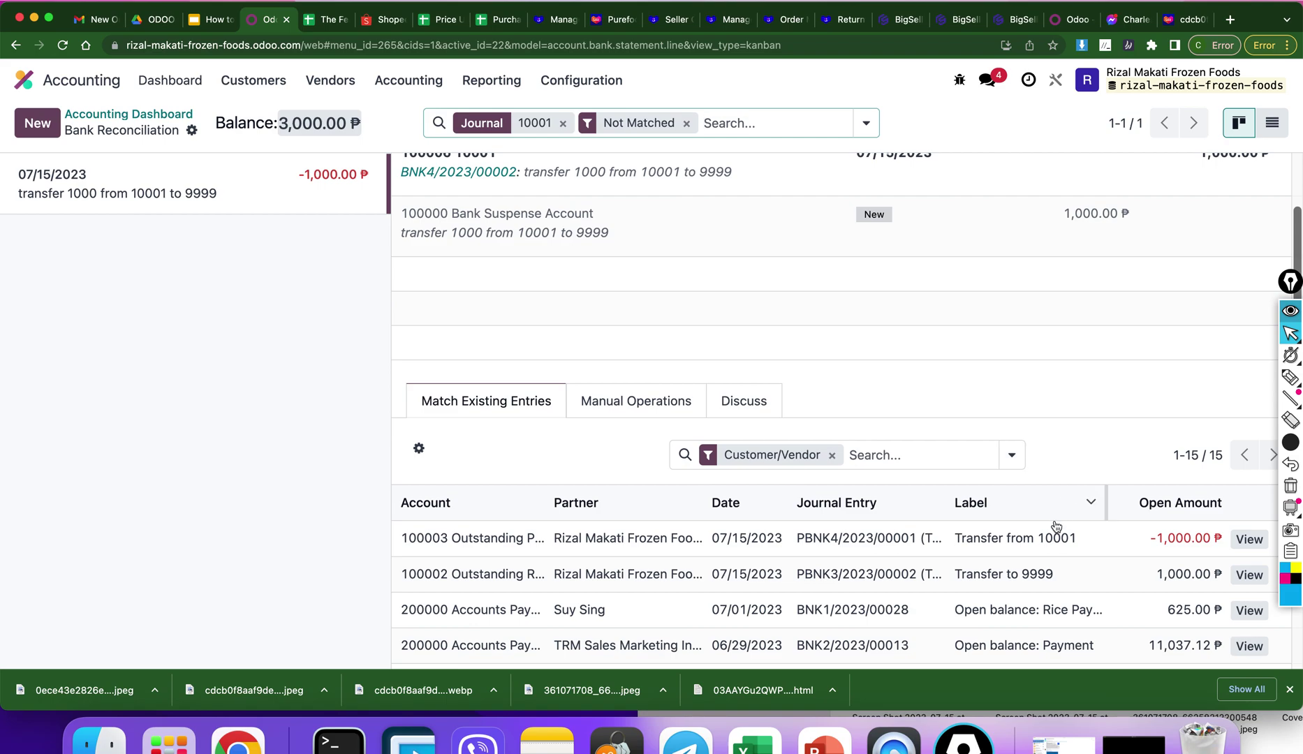
pyautogui.scroll(1, 1073, 429)
pyautogui.scroll(-1, 1073, 429)
pyautogui.click(1043, 464)
pyautogui.scroll(1, 1074, 355)
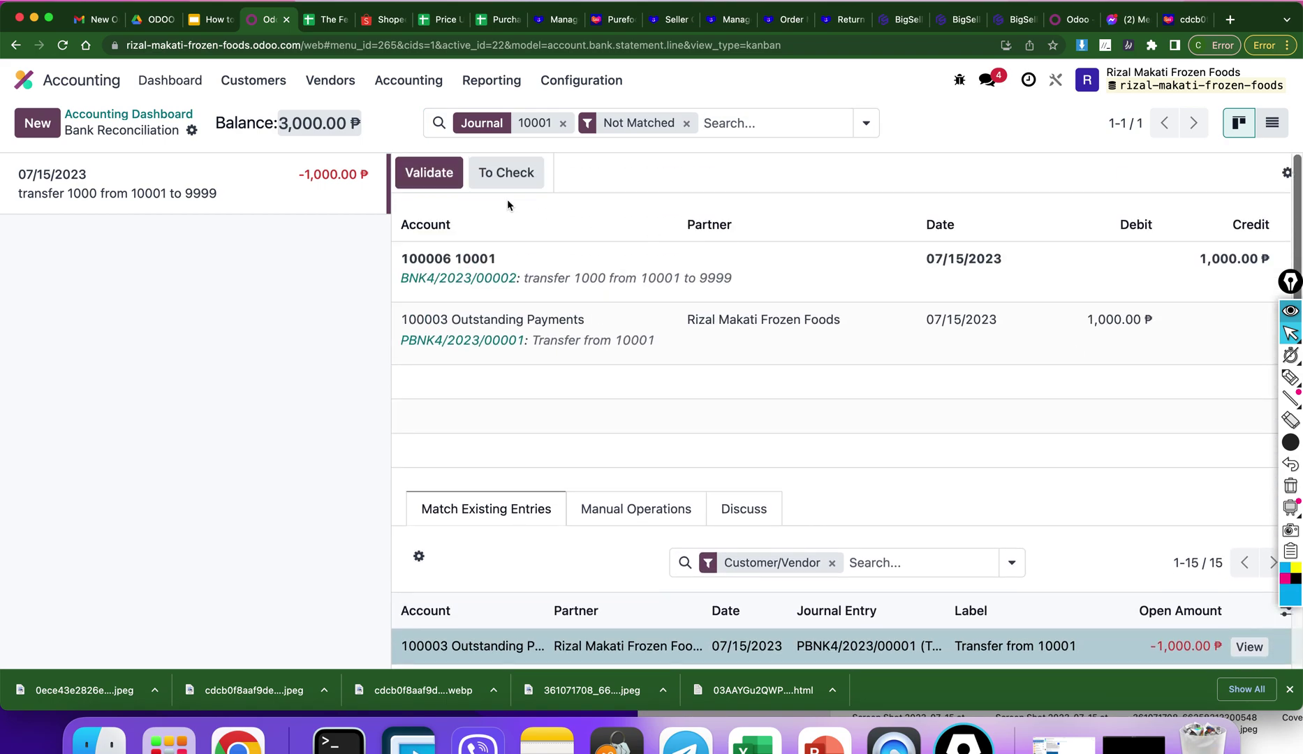
pyautogui.click(434, 176)
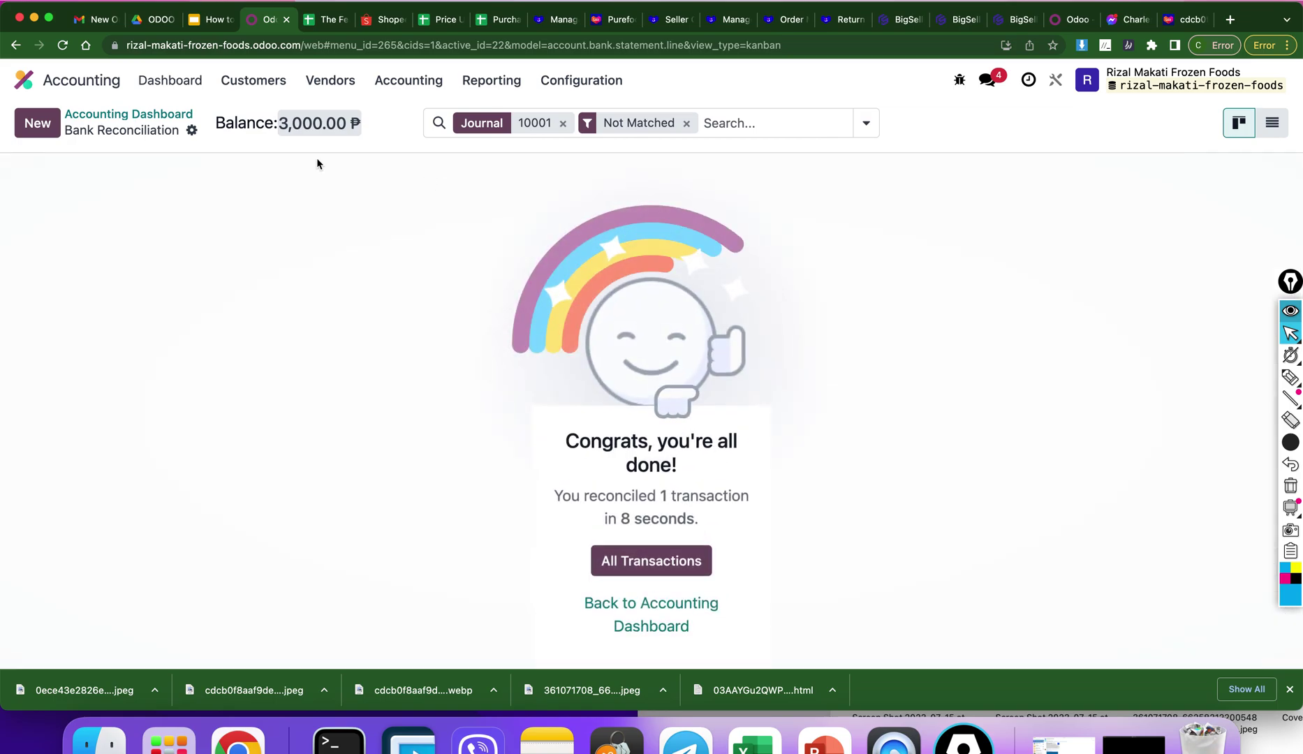
# Create a transaction for journal 9999 from the accounting dashboard with amount 1000 and label "Transfer 1000 from 10001 to 9999"
pyautogui.click(159, 123)
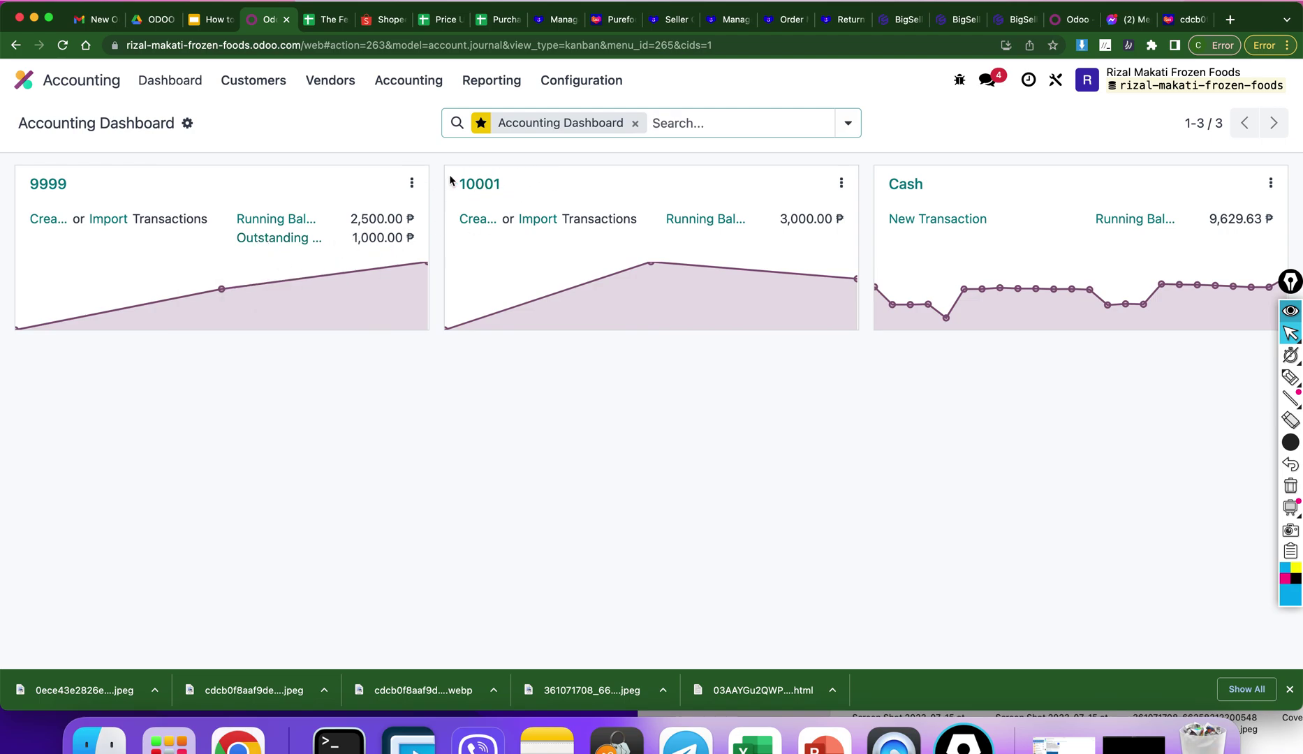
pyautogui.click(48, 219)
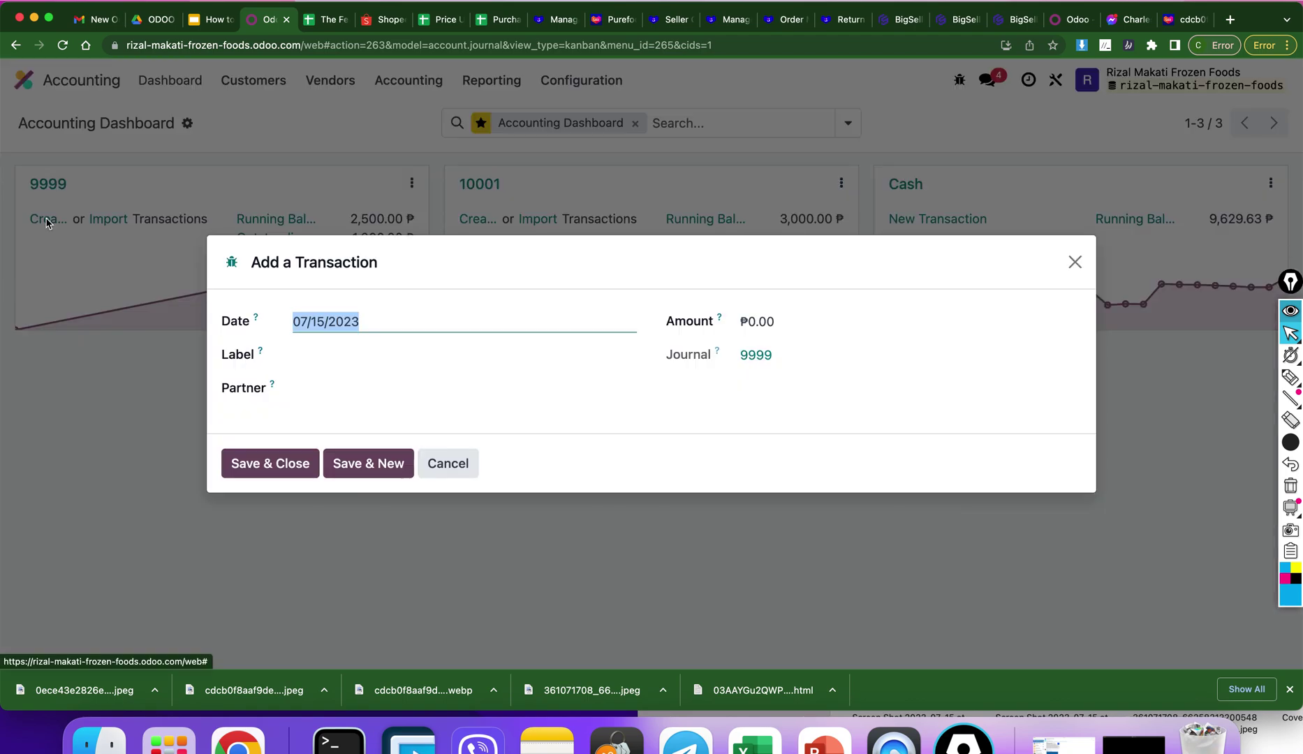
pyautogui.click(760, 322)
pyautogui.write('1000')
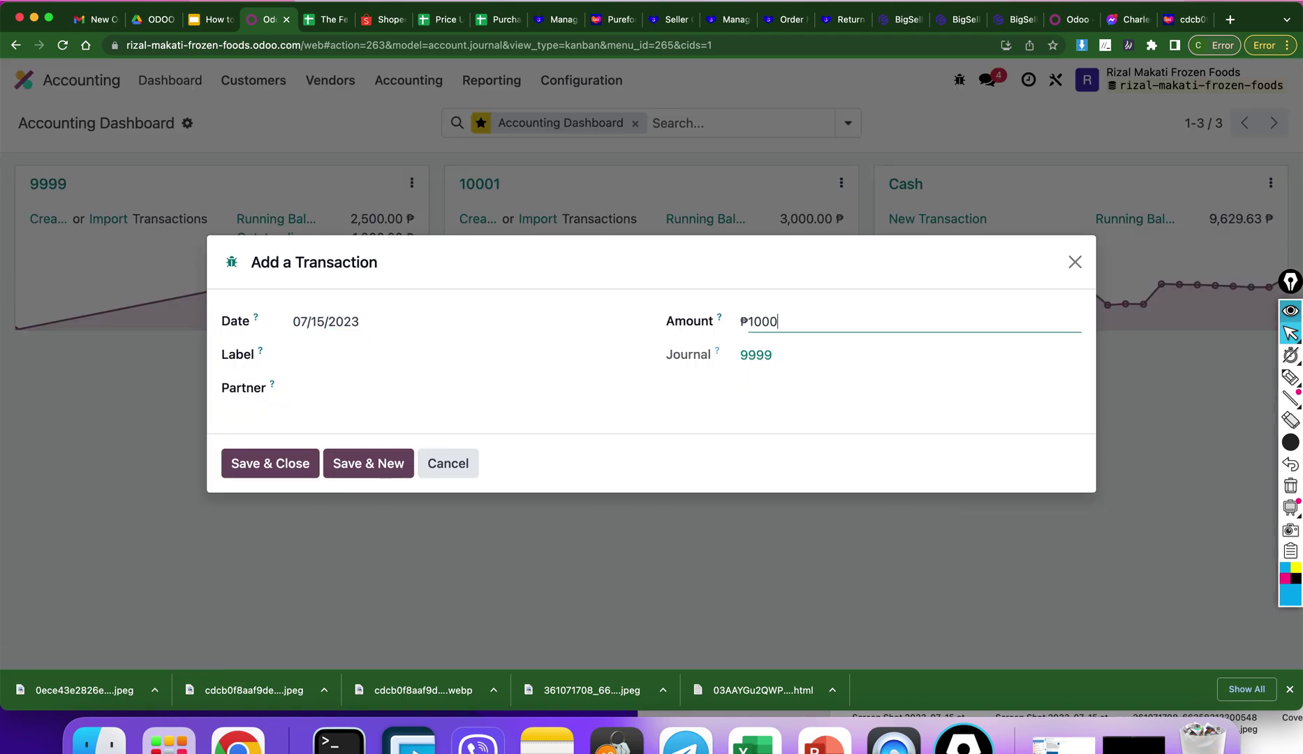
pyautogui.click(760, 396)
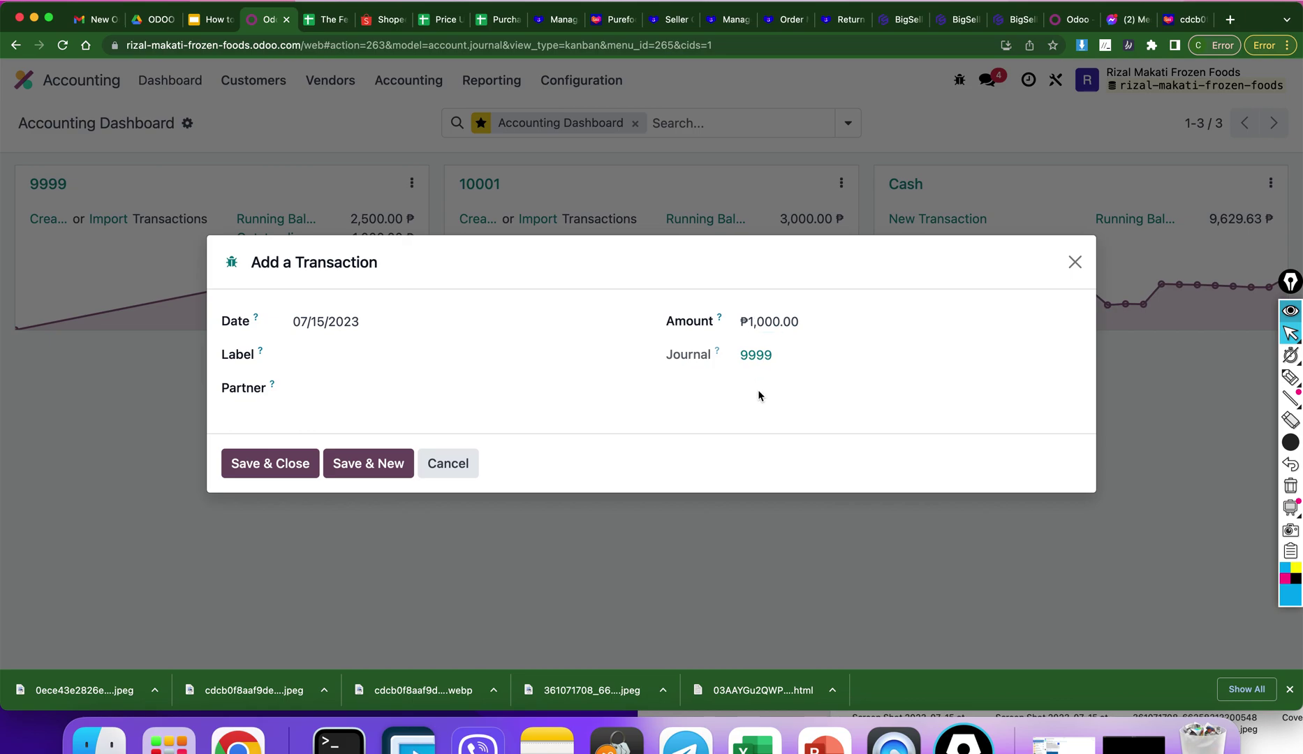
pyautogui.click(365, 357)
pyautogui.write('Transfer 1000')
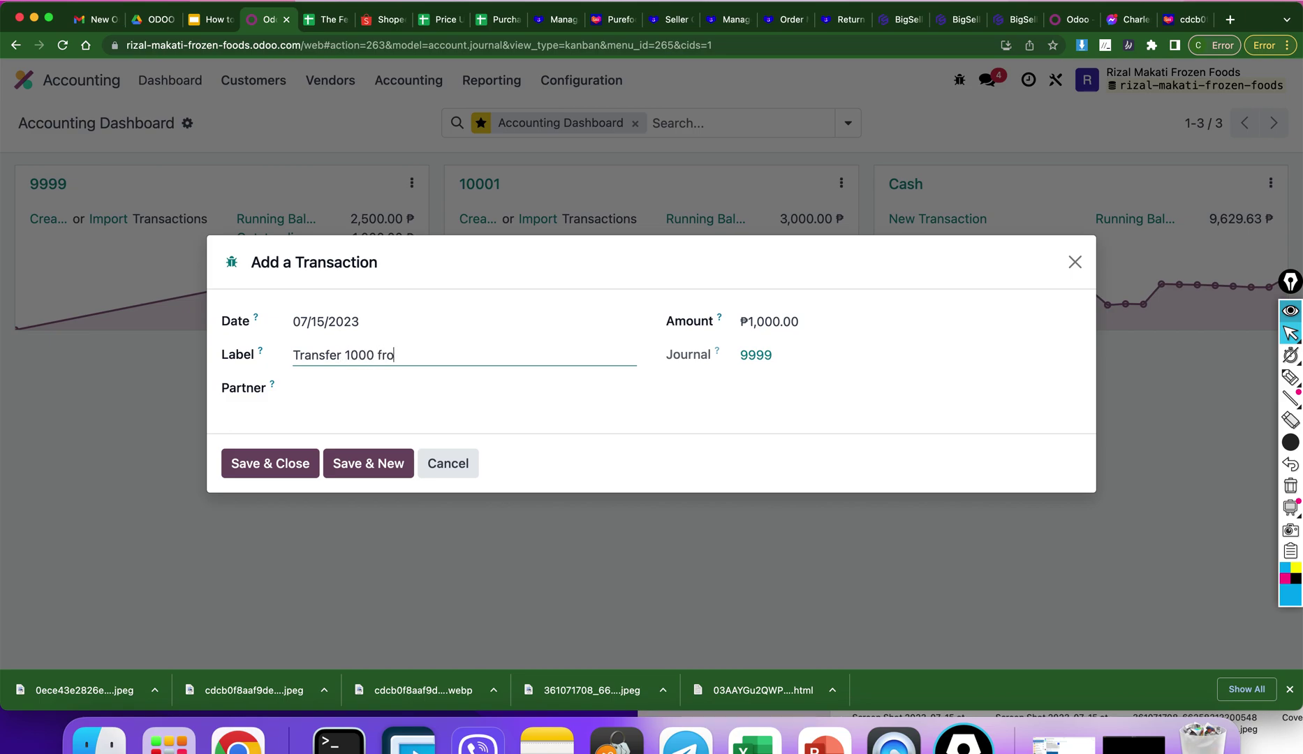
pyautogui.write(' from 10001 to 9999')
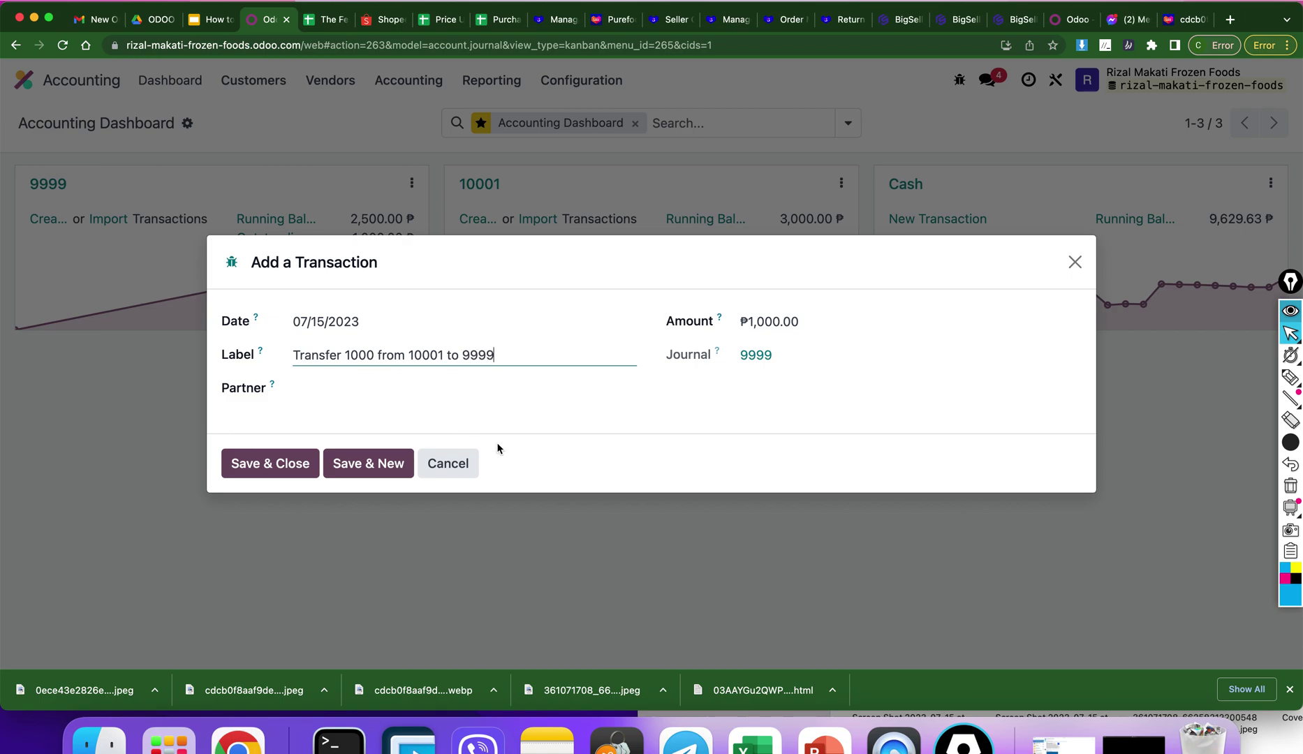
pyautogui.click(279, 463)
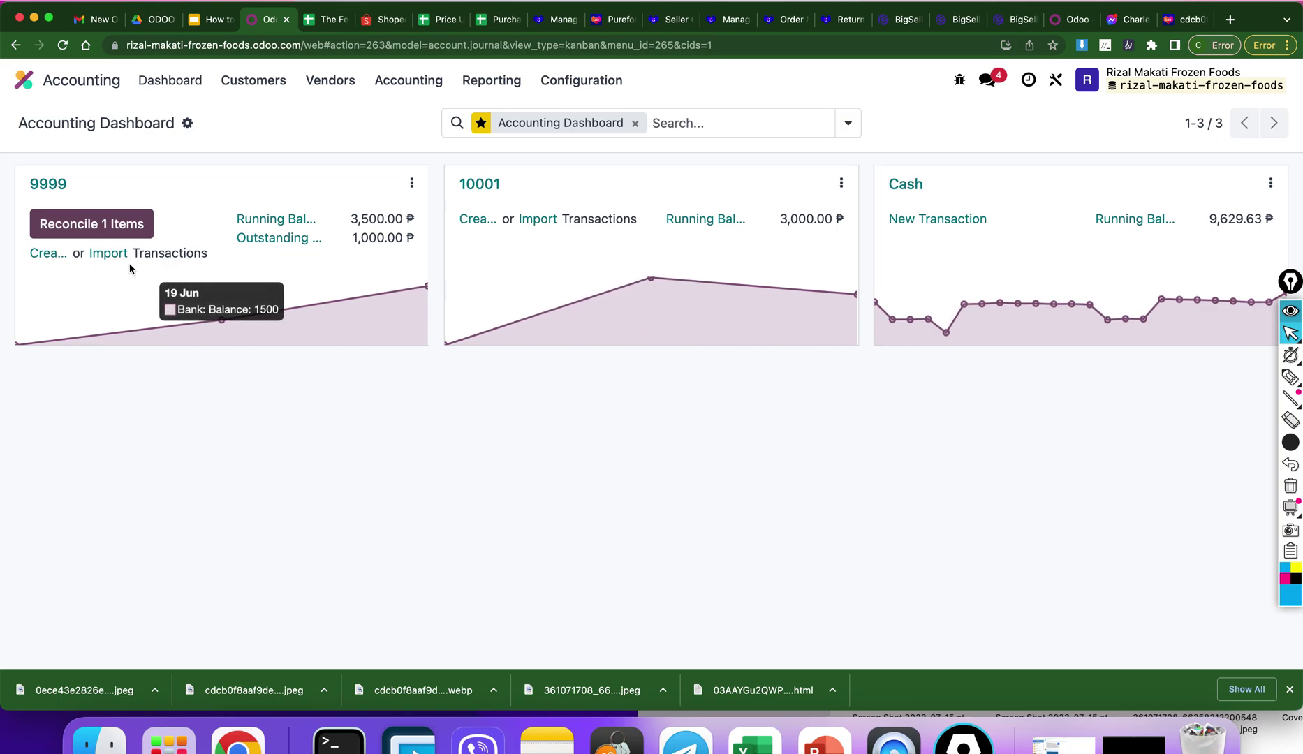
# Reconcile the open item in journal 9999 with the "Transfer to 9999" outstanding receipt and validate the match
pyautogui.click(114, 222)
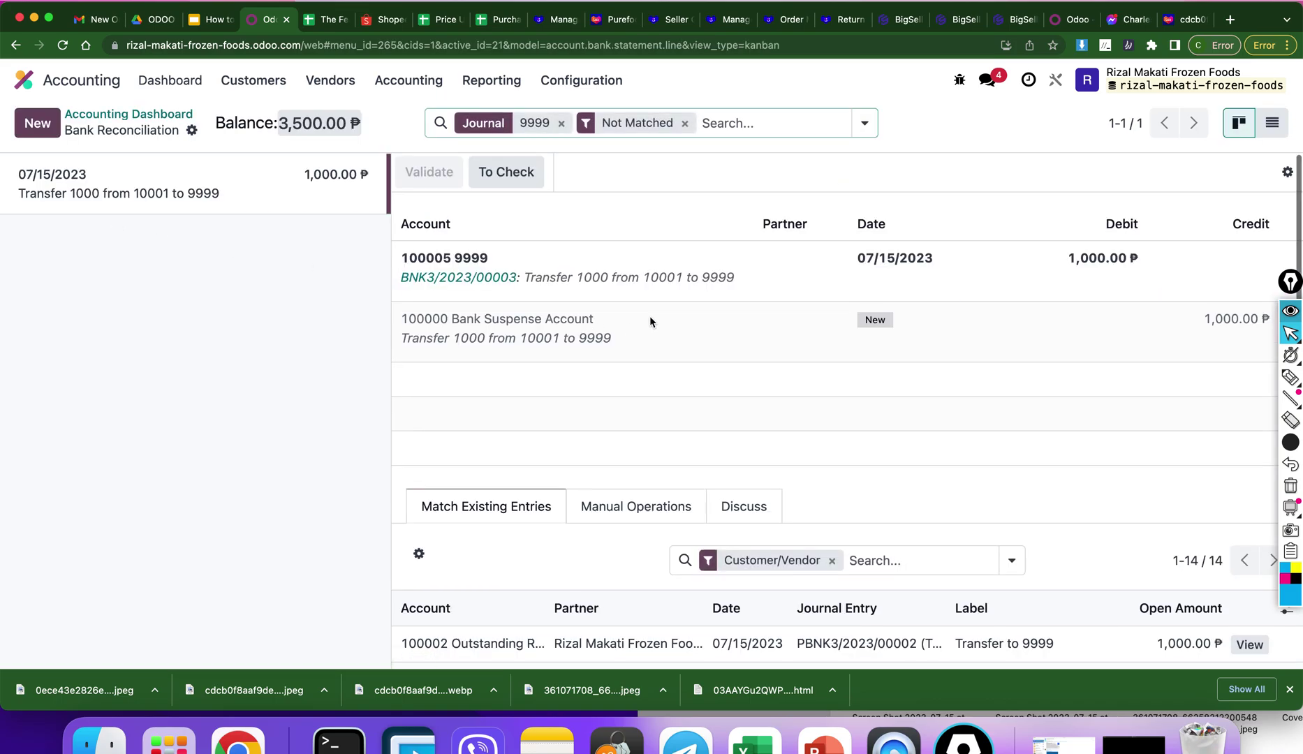
pyautogui.scroll(-3, 650, 316)
pyautogui.scroll(2, 650, 316)
pyautogui.scroll(-2, 838, 412)
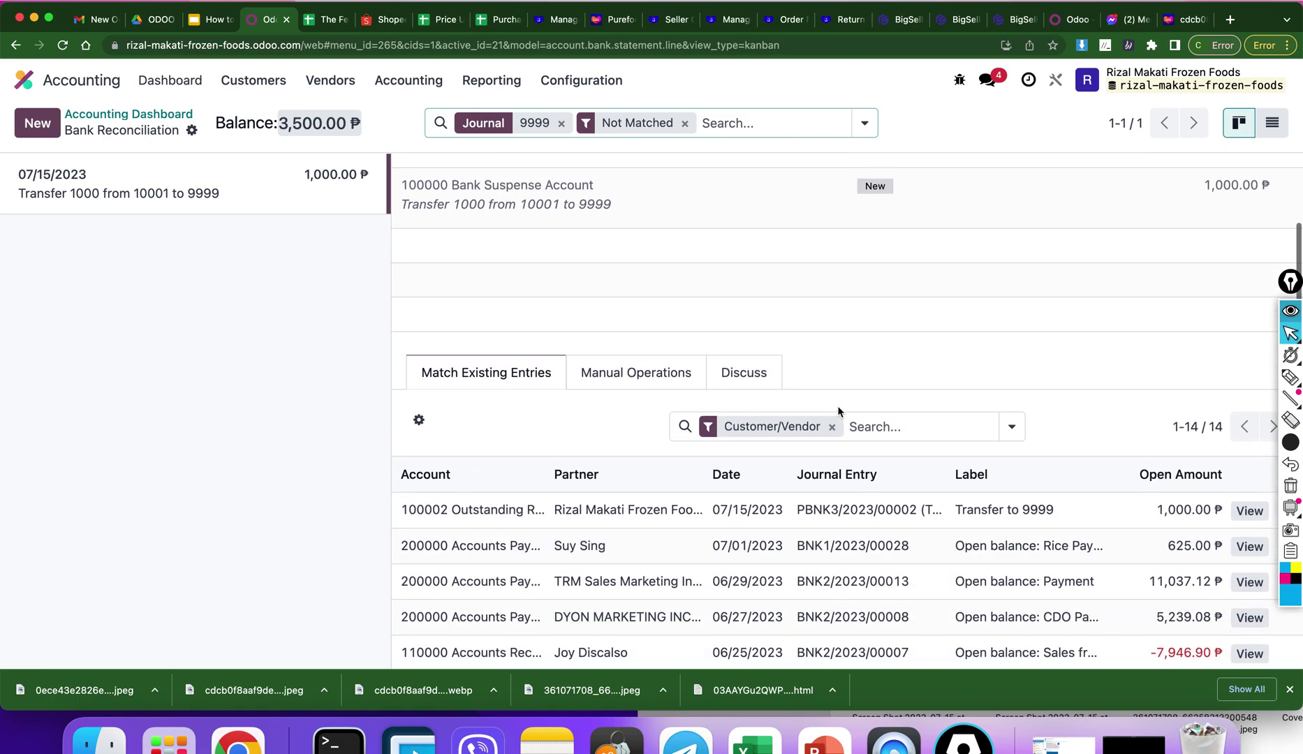
pyautogui.scroll(-3, 916, 395)
pyautogui.click(923, 404)
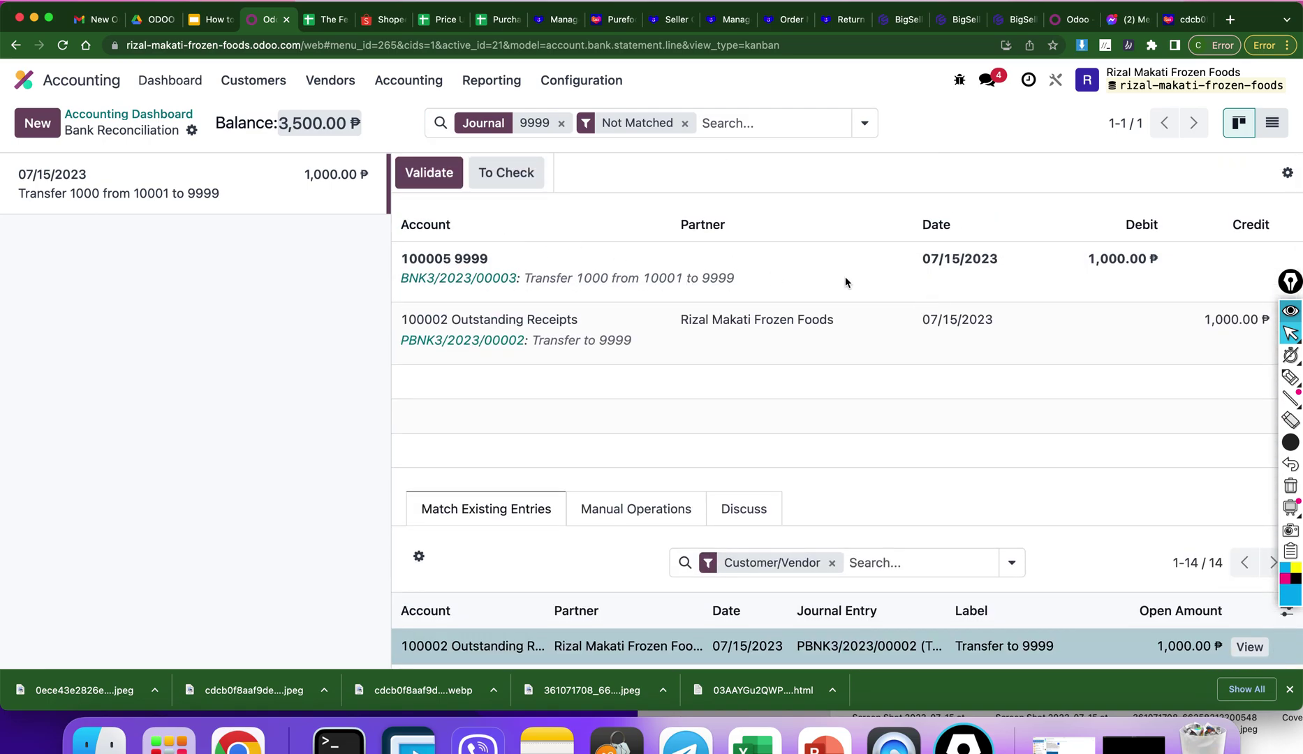
pyautogui.click(430, 172)
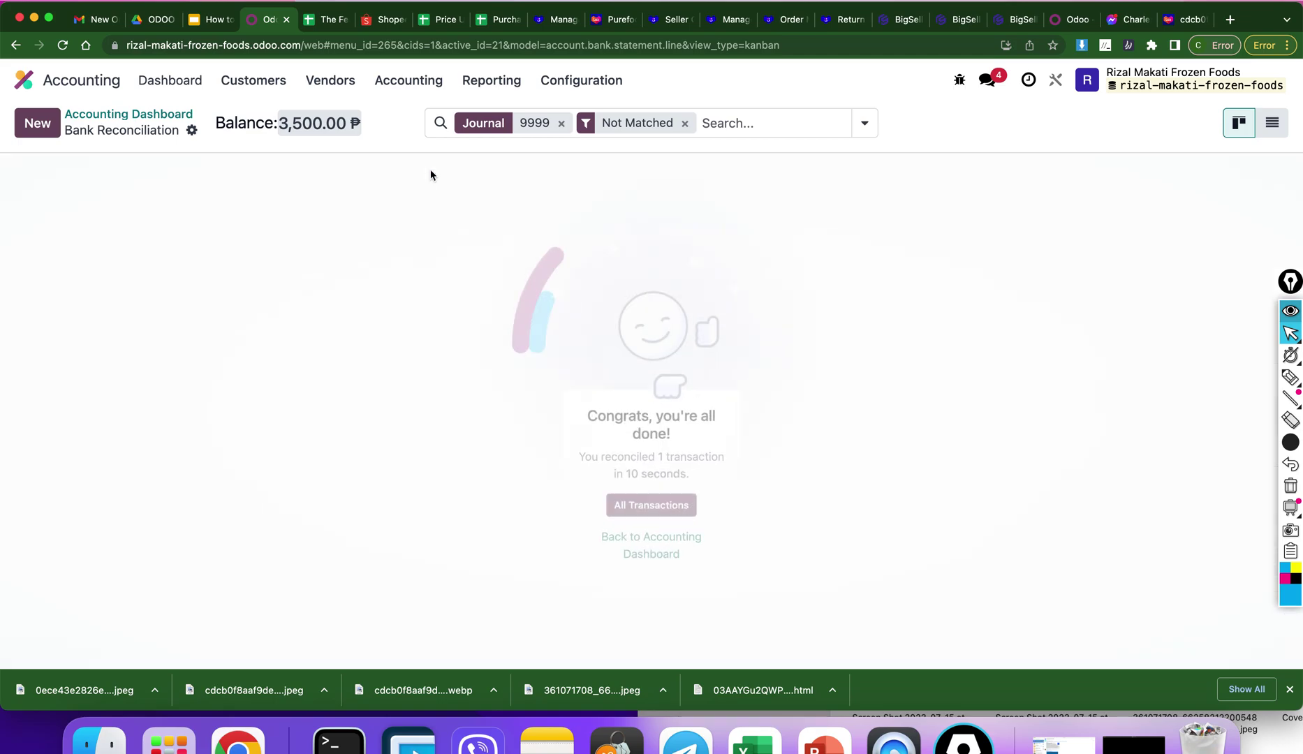
# Examine journal 9999's running balance in the general ledger and return to the accounting dashboard
pyautogui.click(169, 115)
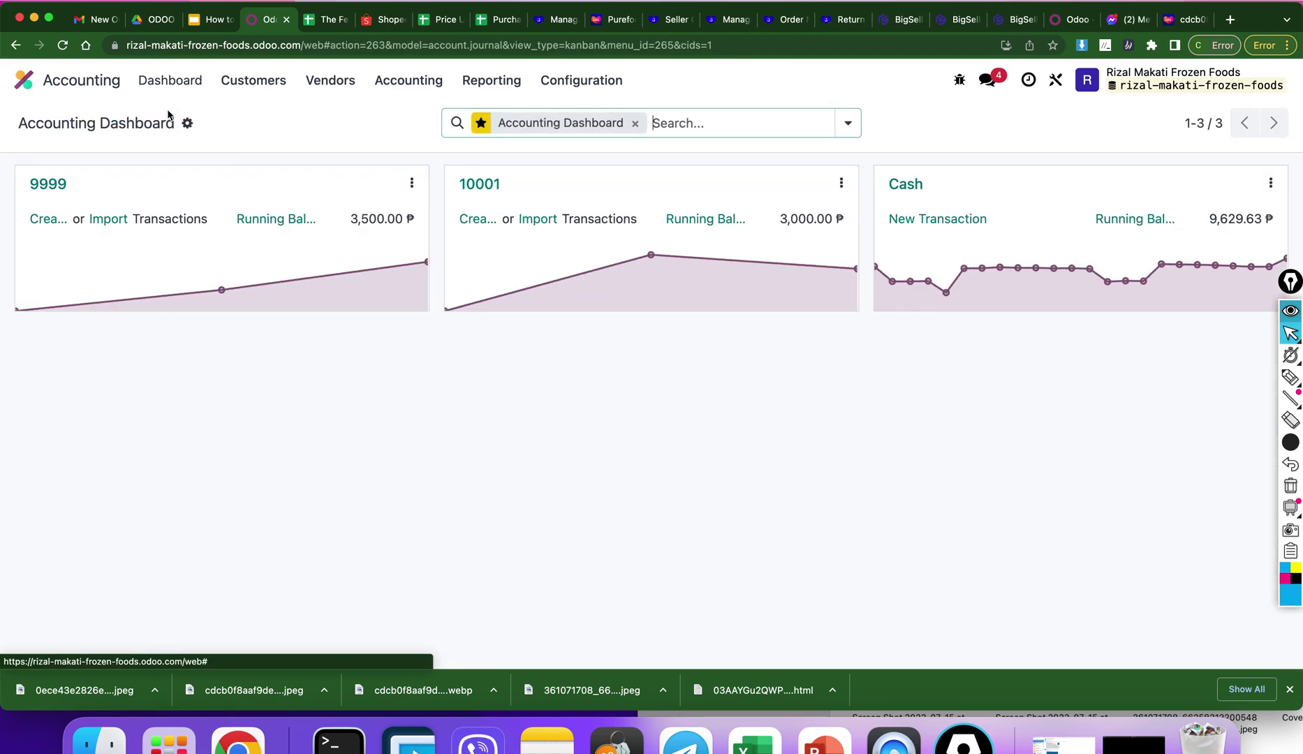
pyautogui.click(279, 221)
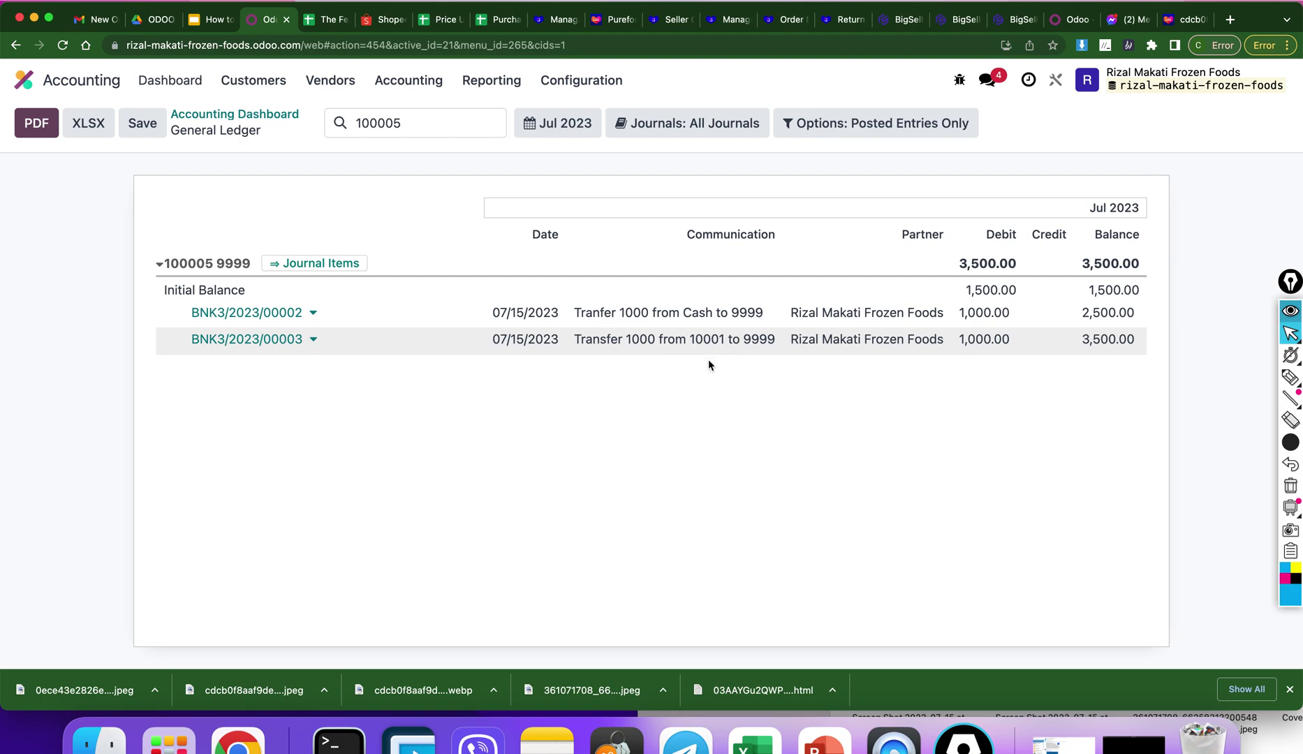
pyautogui.click(250, 117)
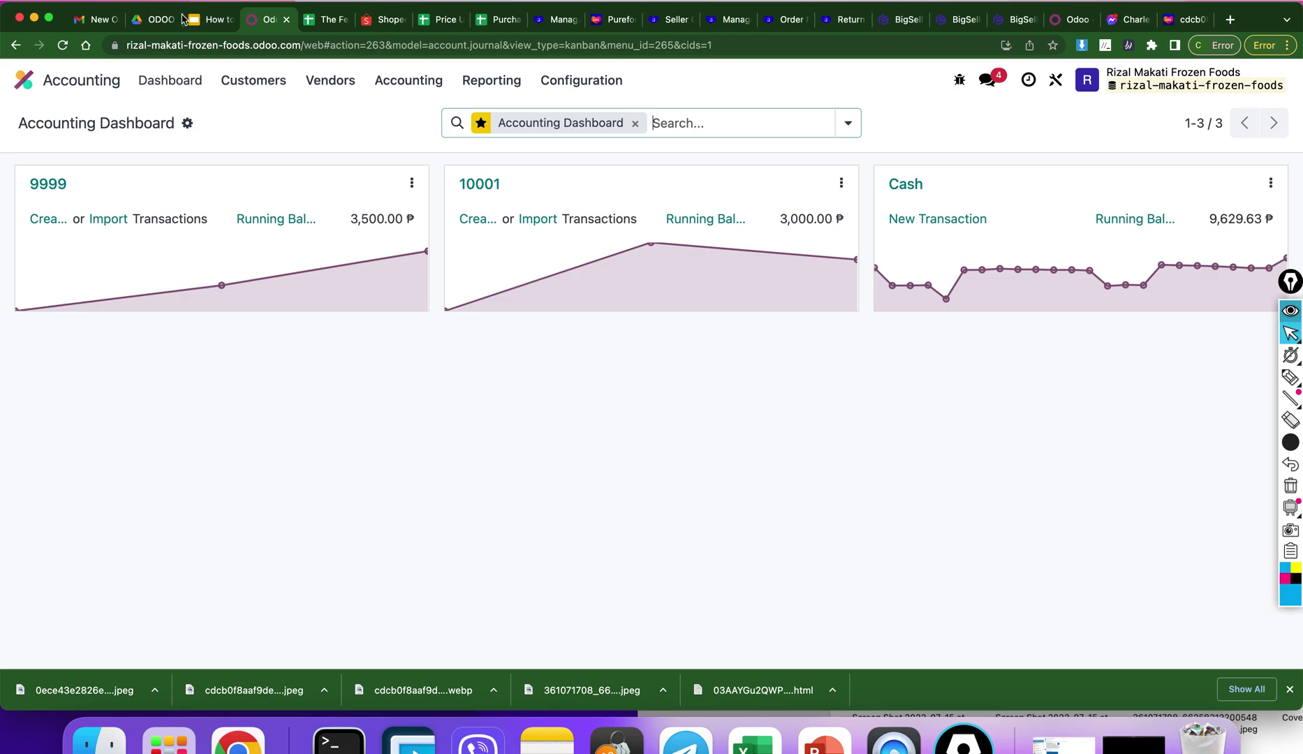
# Switch to the Google Slides presentation on transferring money in Odoo and show slide 4
pyautogui.click(210, 19)
pyautogui.click(84, 335)
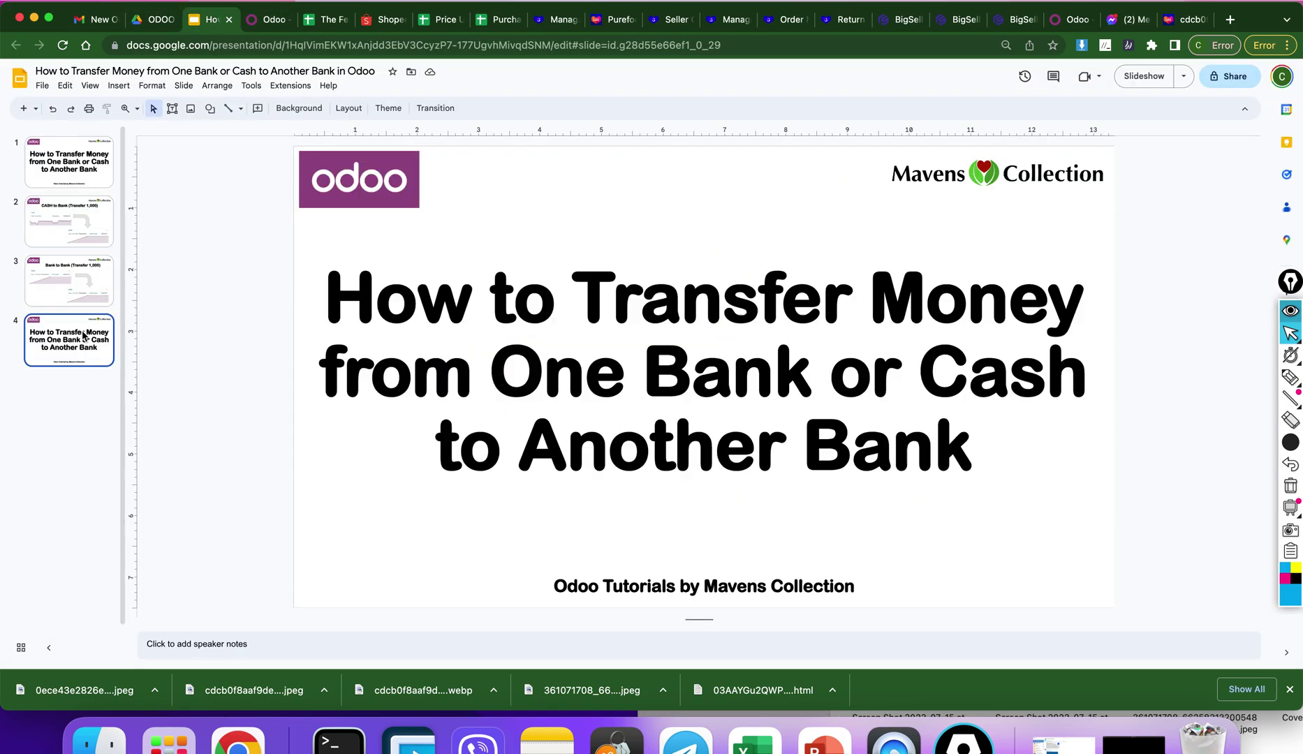